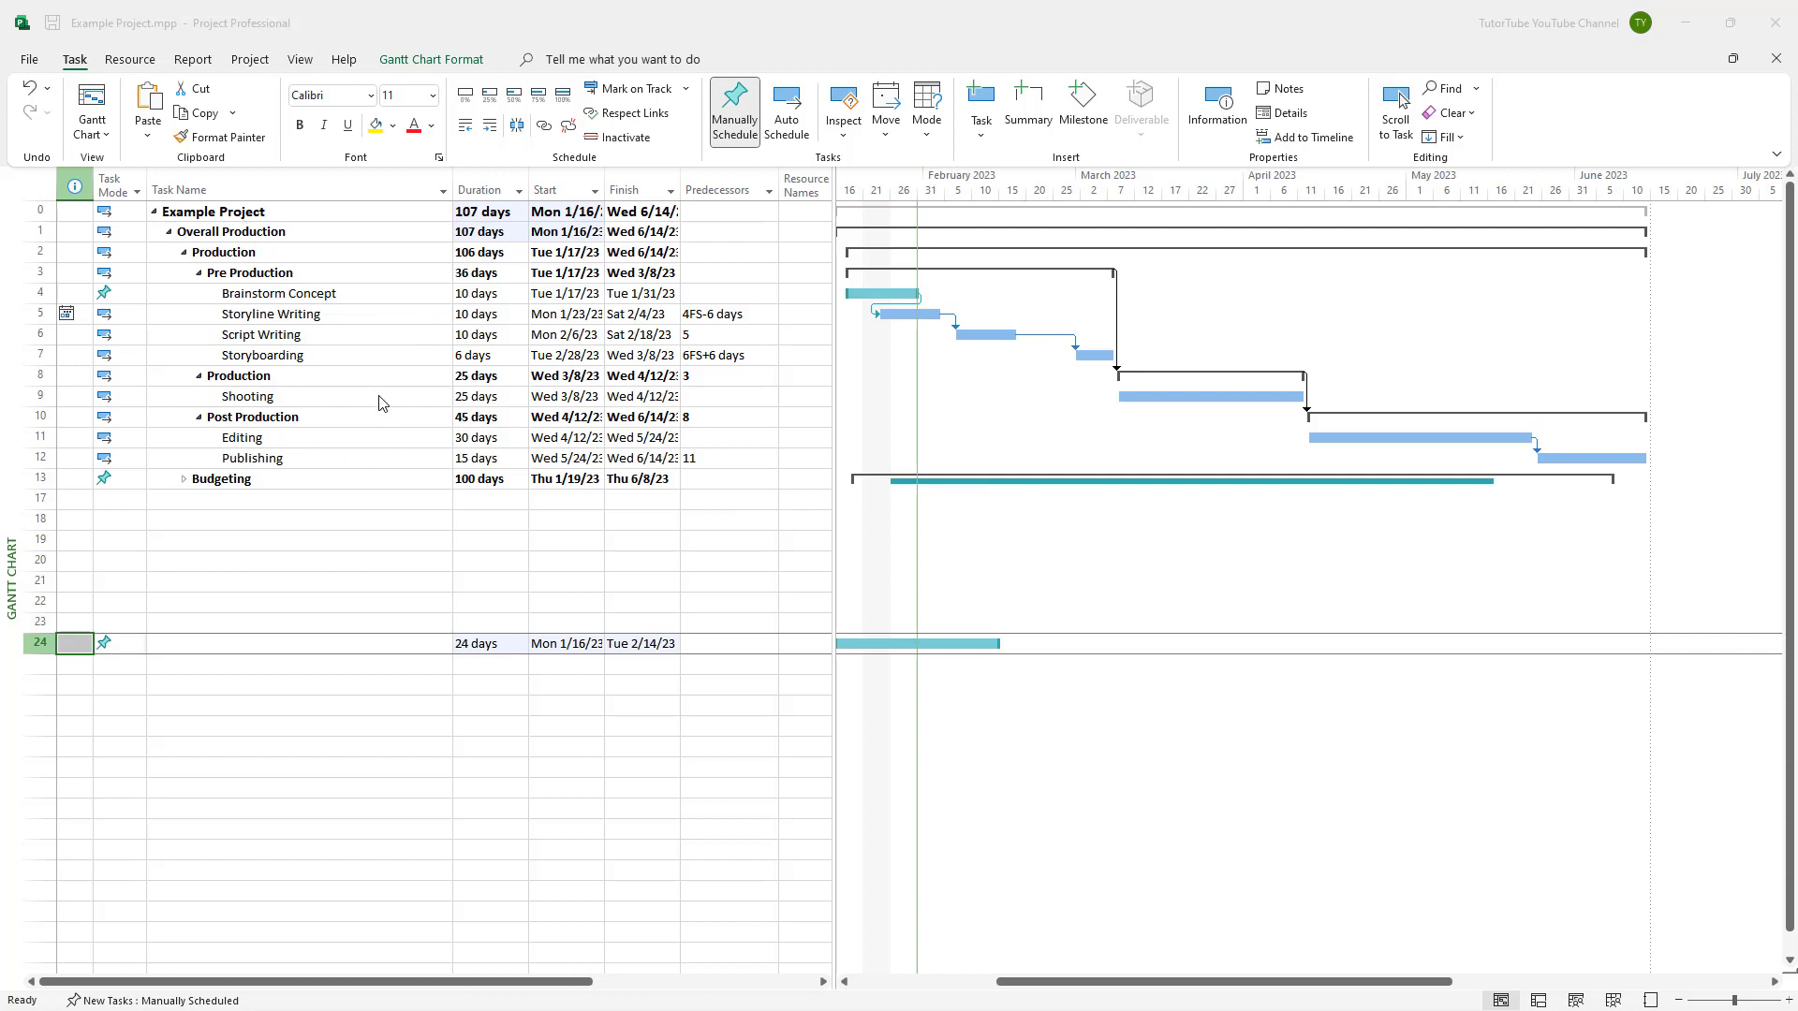
Change Script Writing's duration to 12 days, then select the Shooting task
left_click(496, 316)
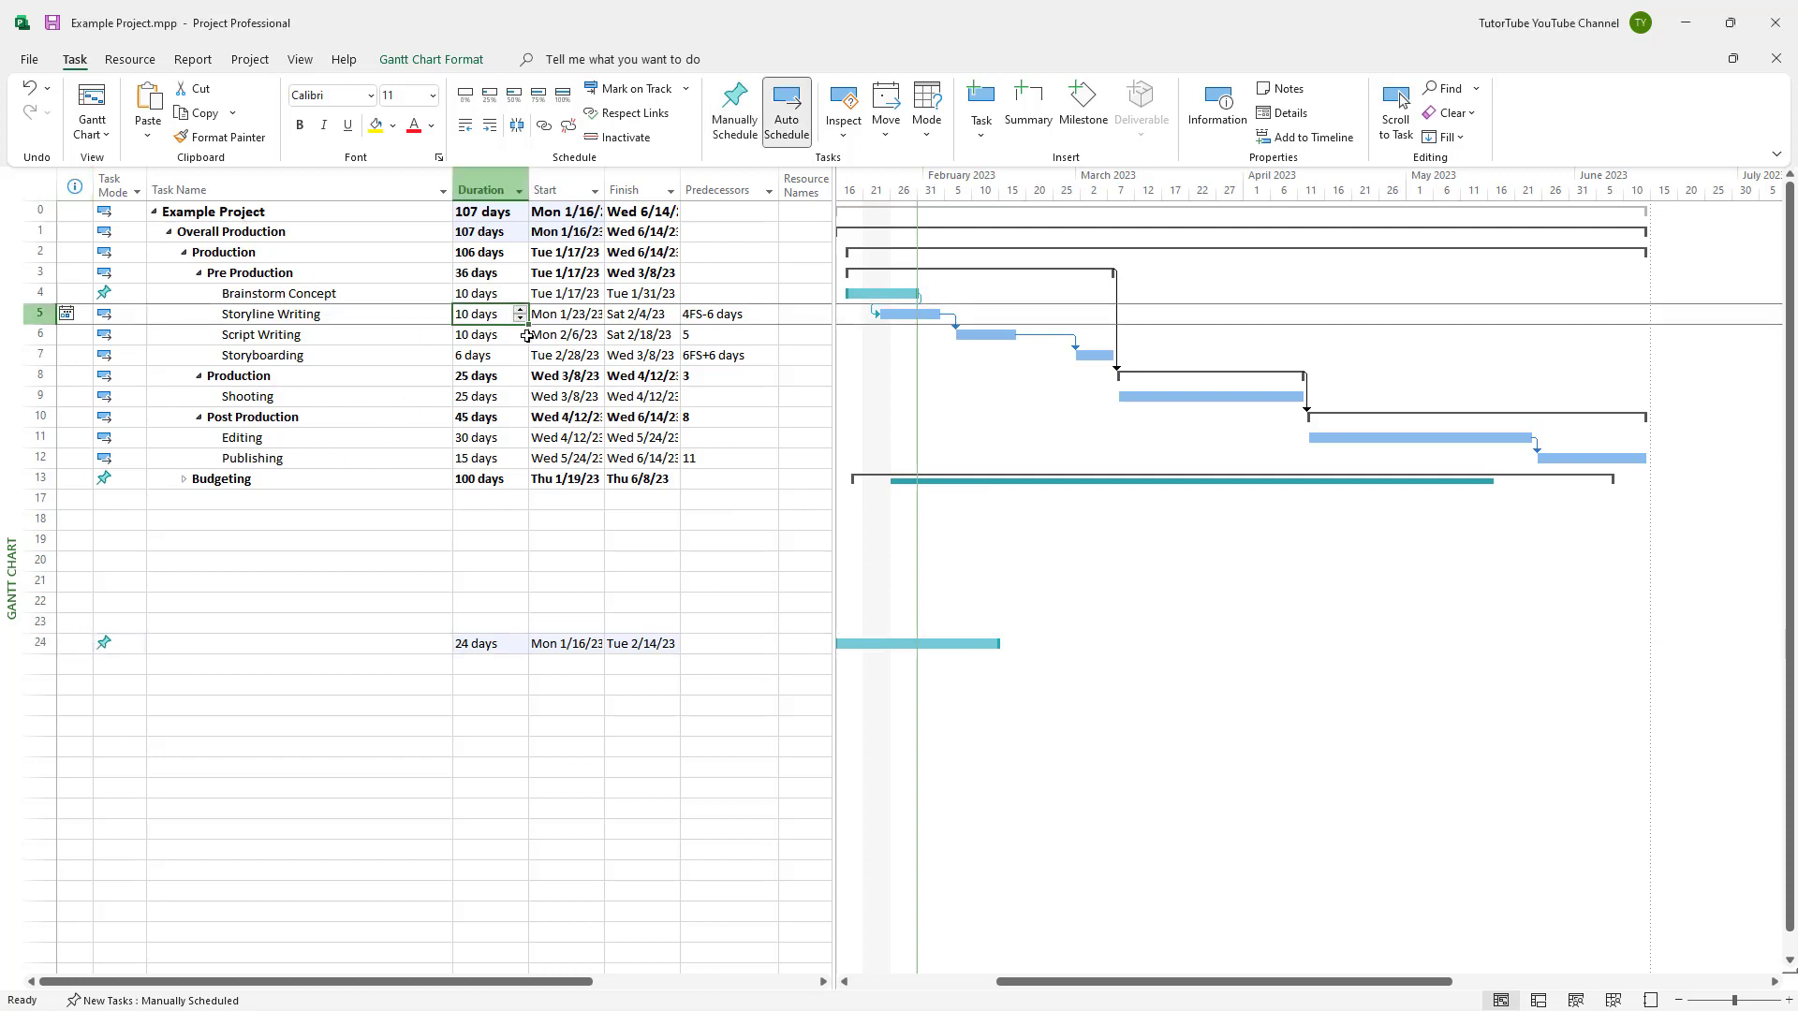
left_click(488, 333)
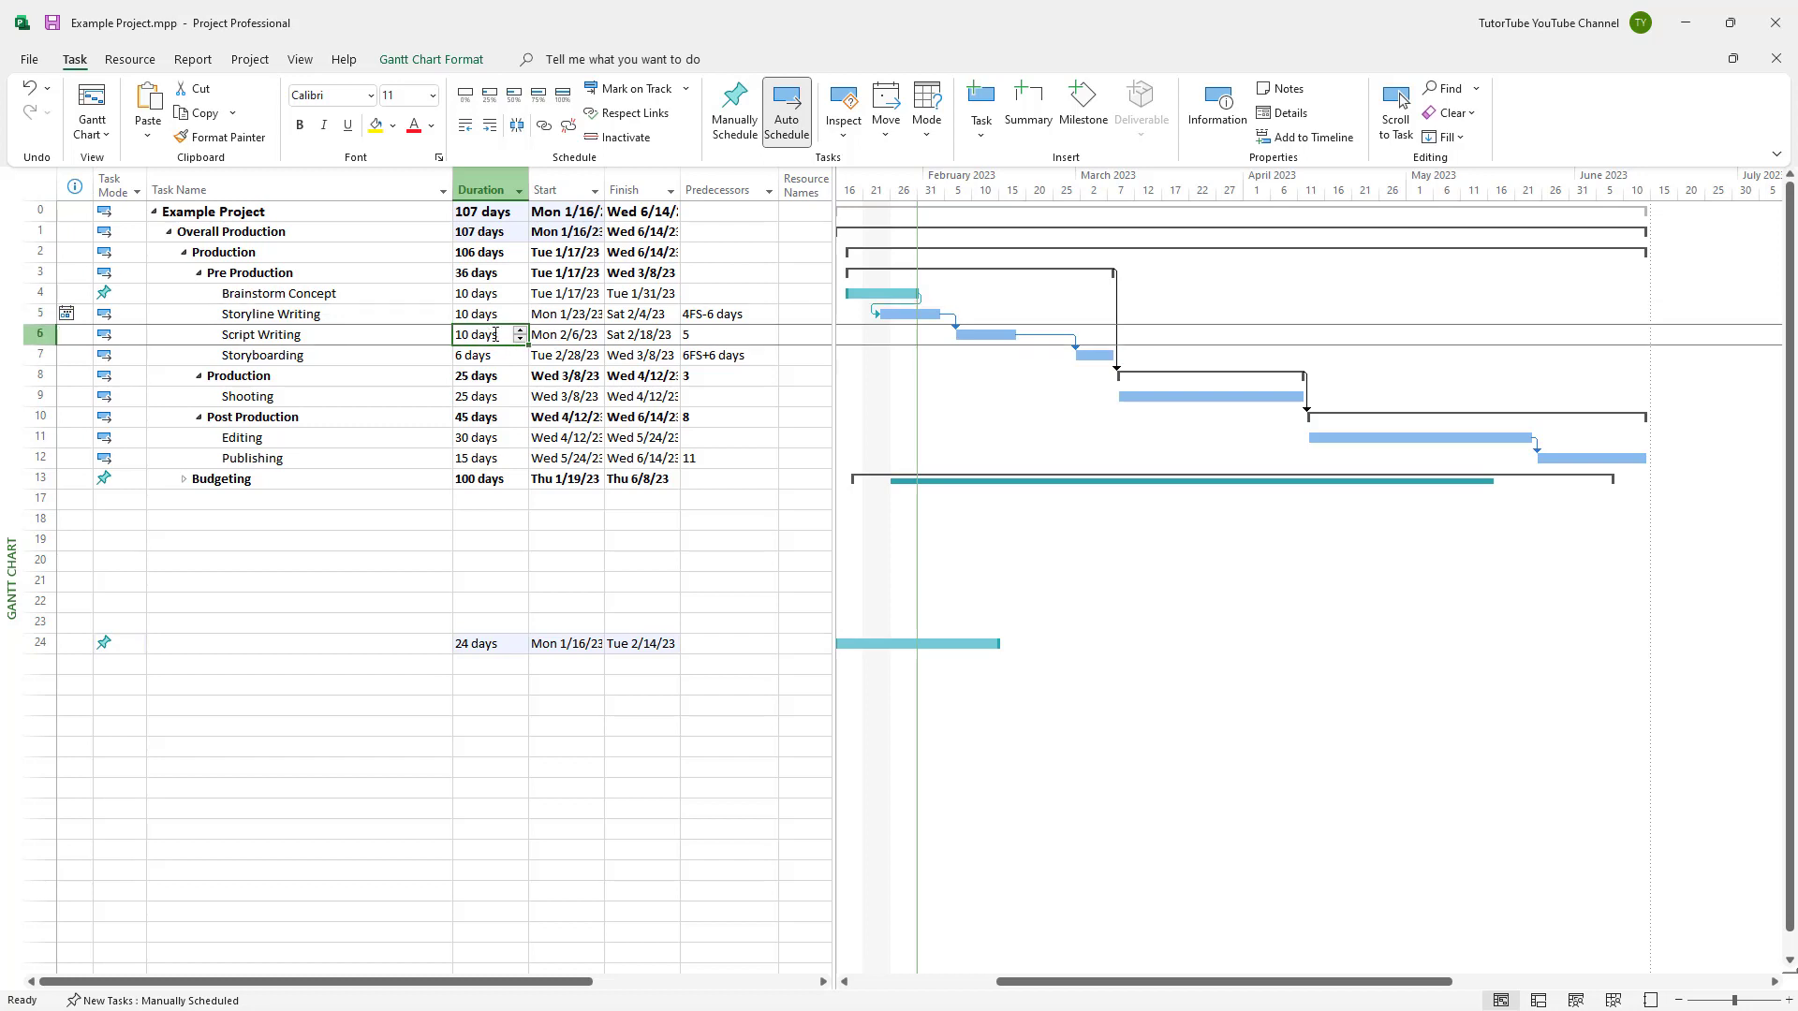
type("12")
key("Return")
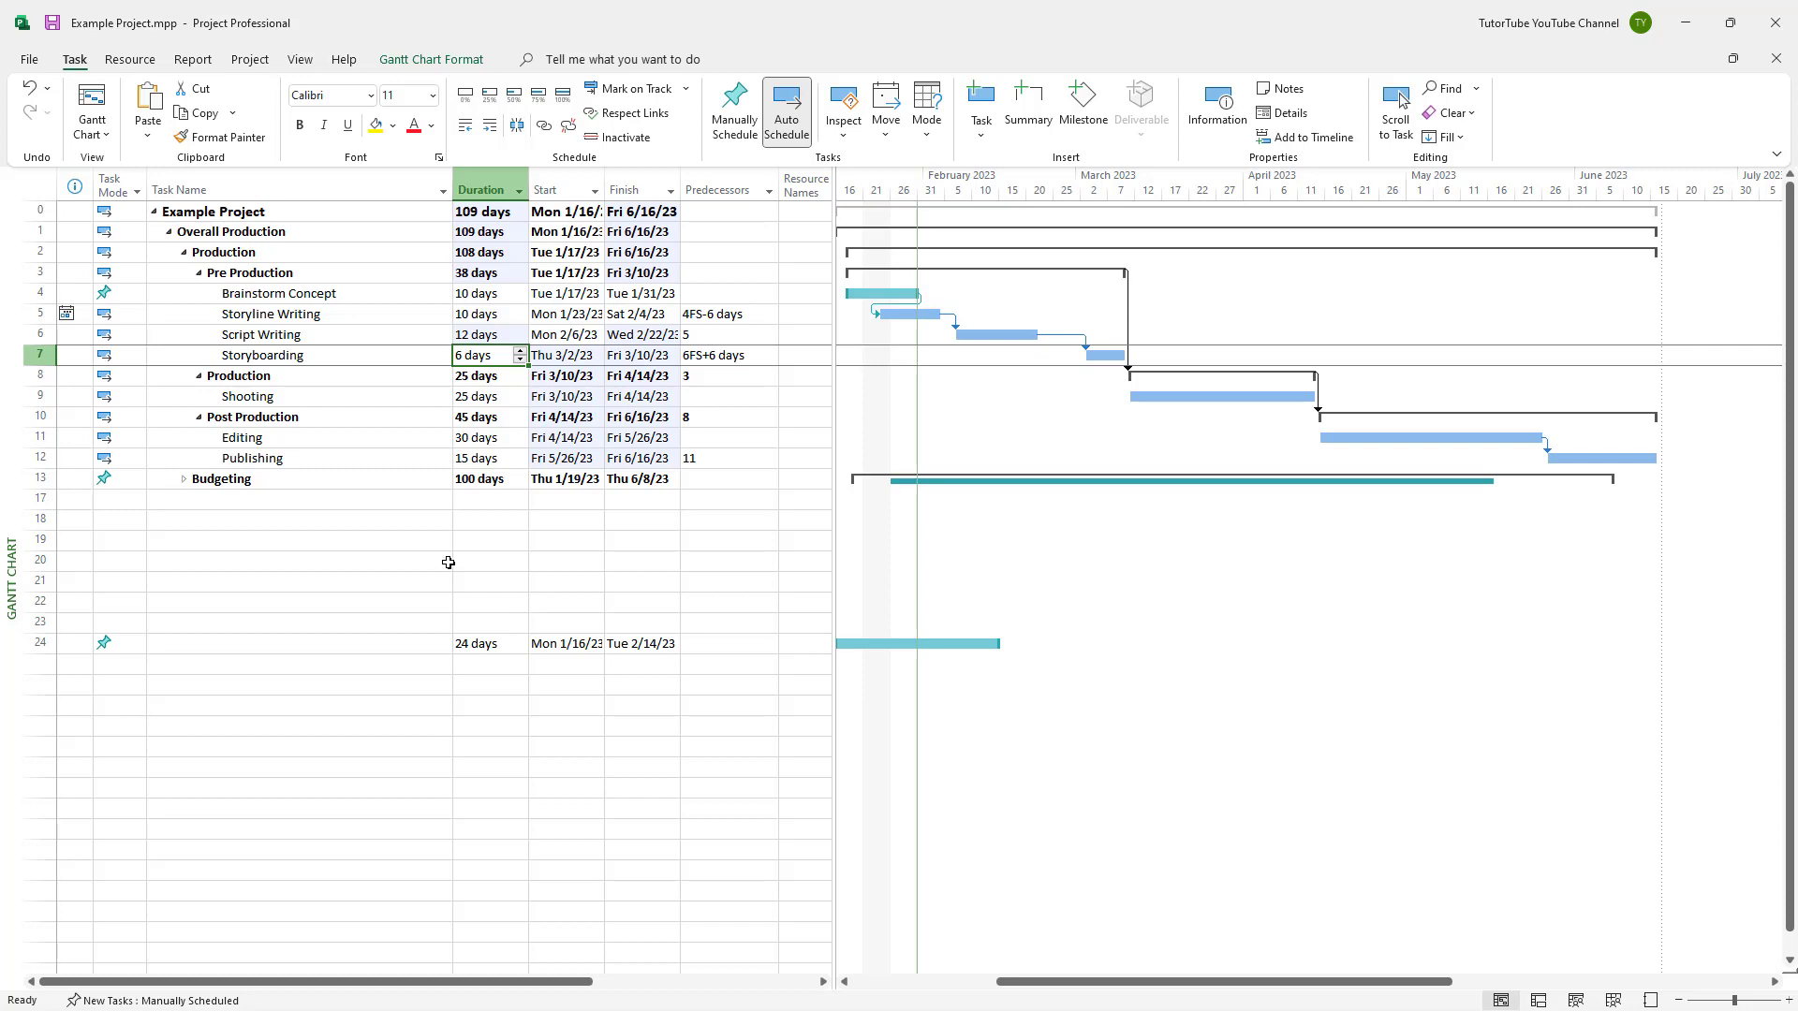
left_click(317, 399)
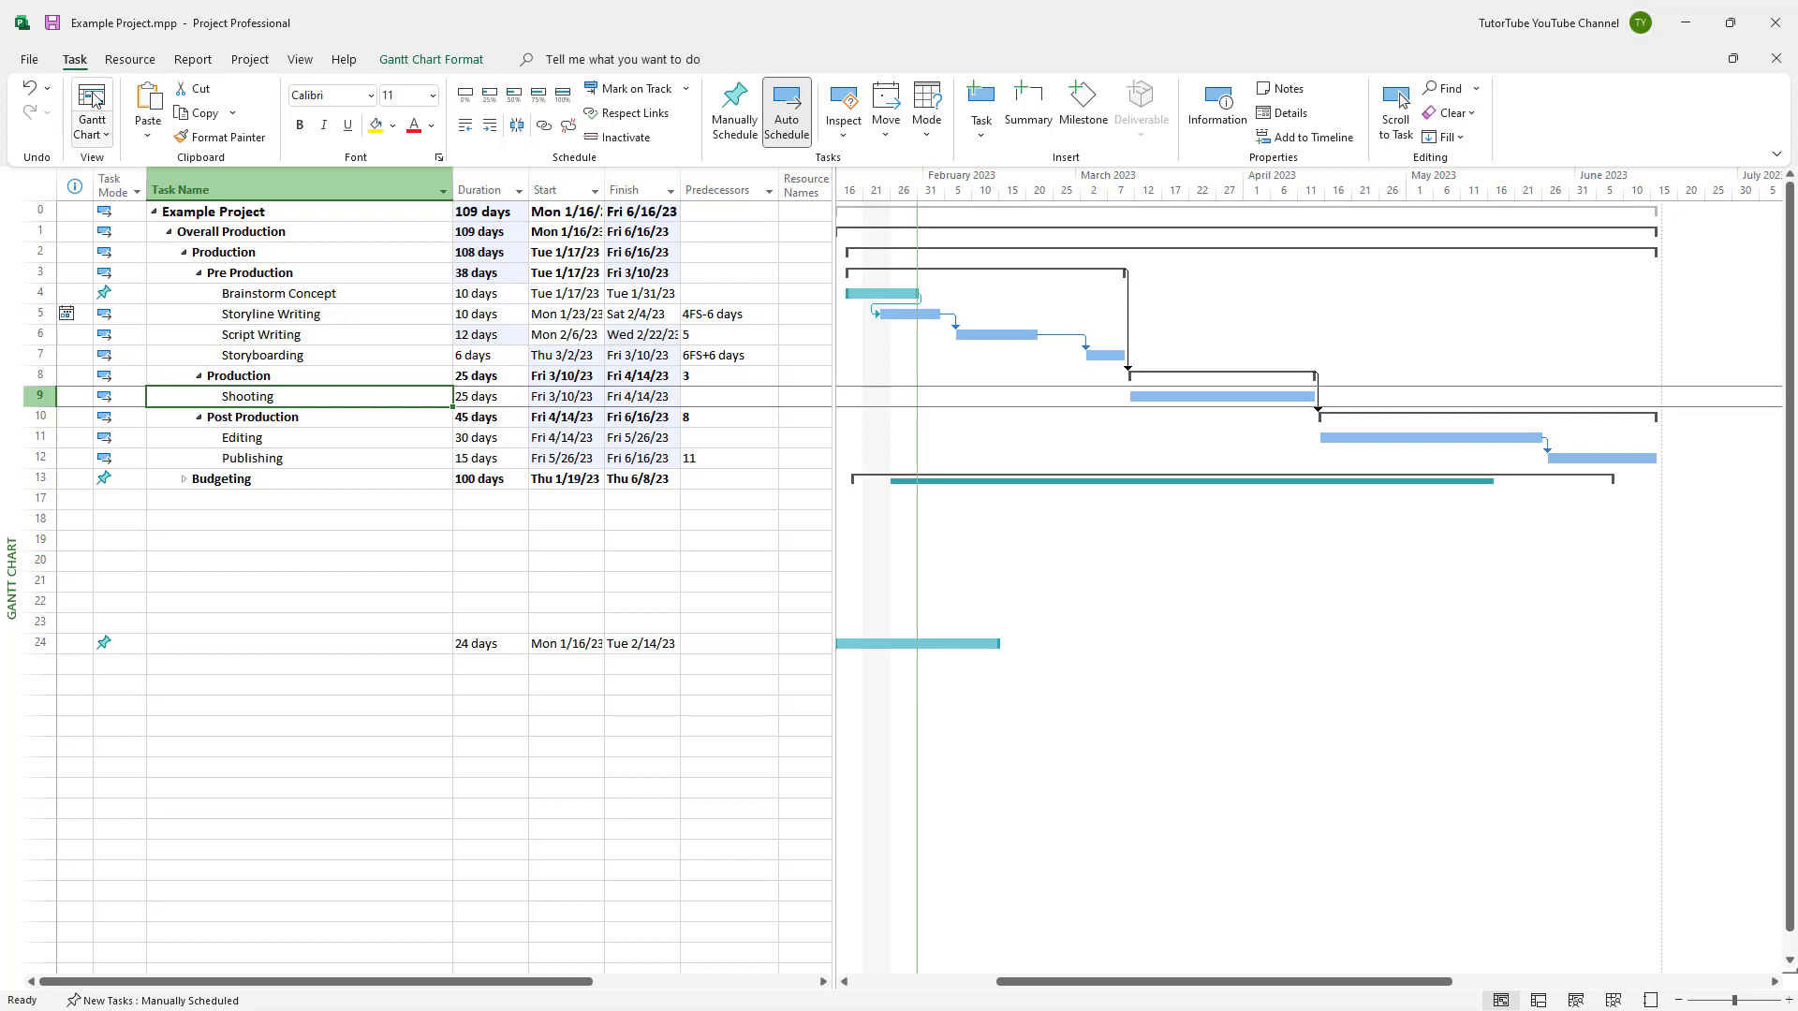
Turn on the Details split view and bring up More Views from the details view list
left_click(314, 61)
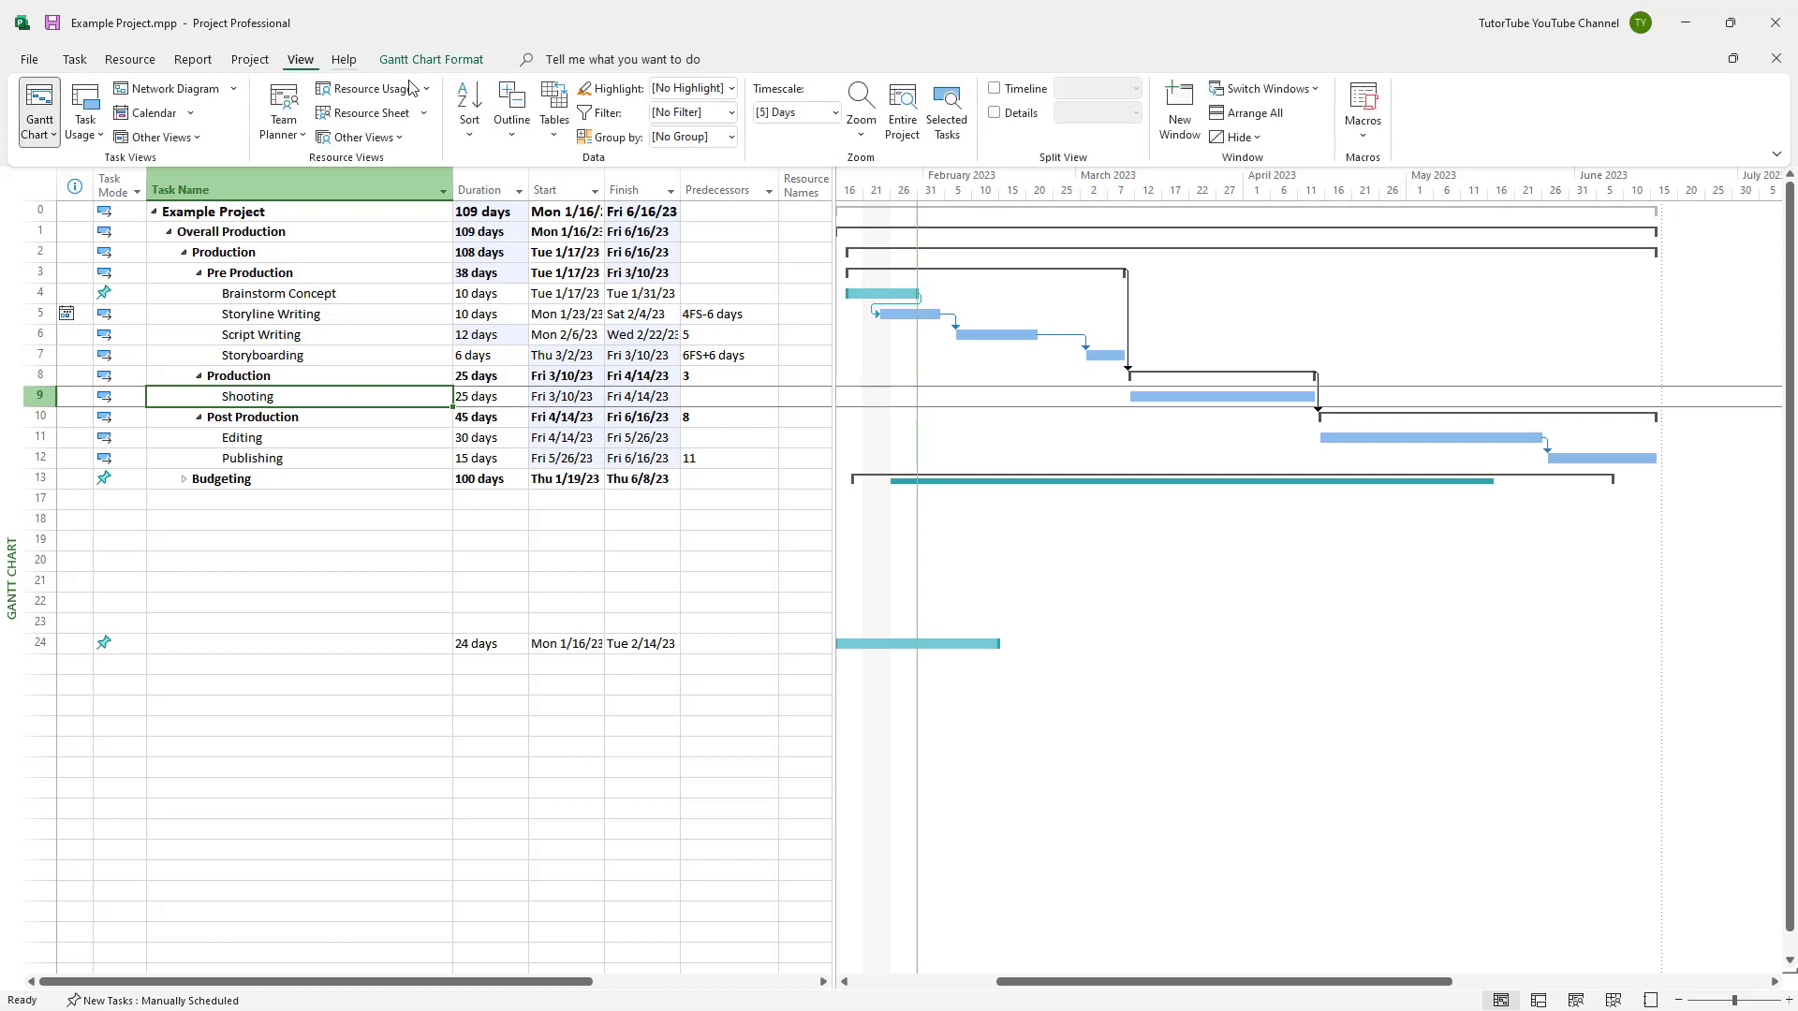
left_click(996, 115)
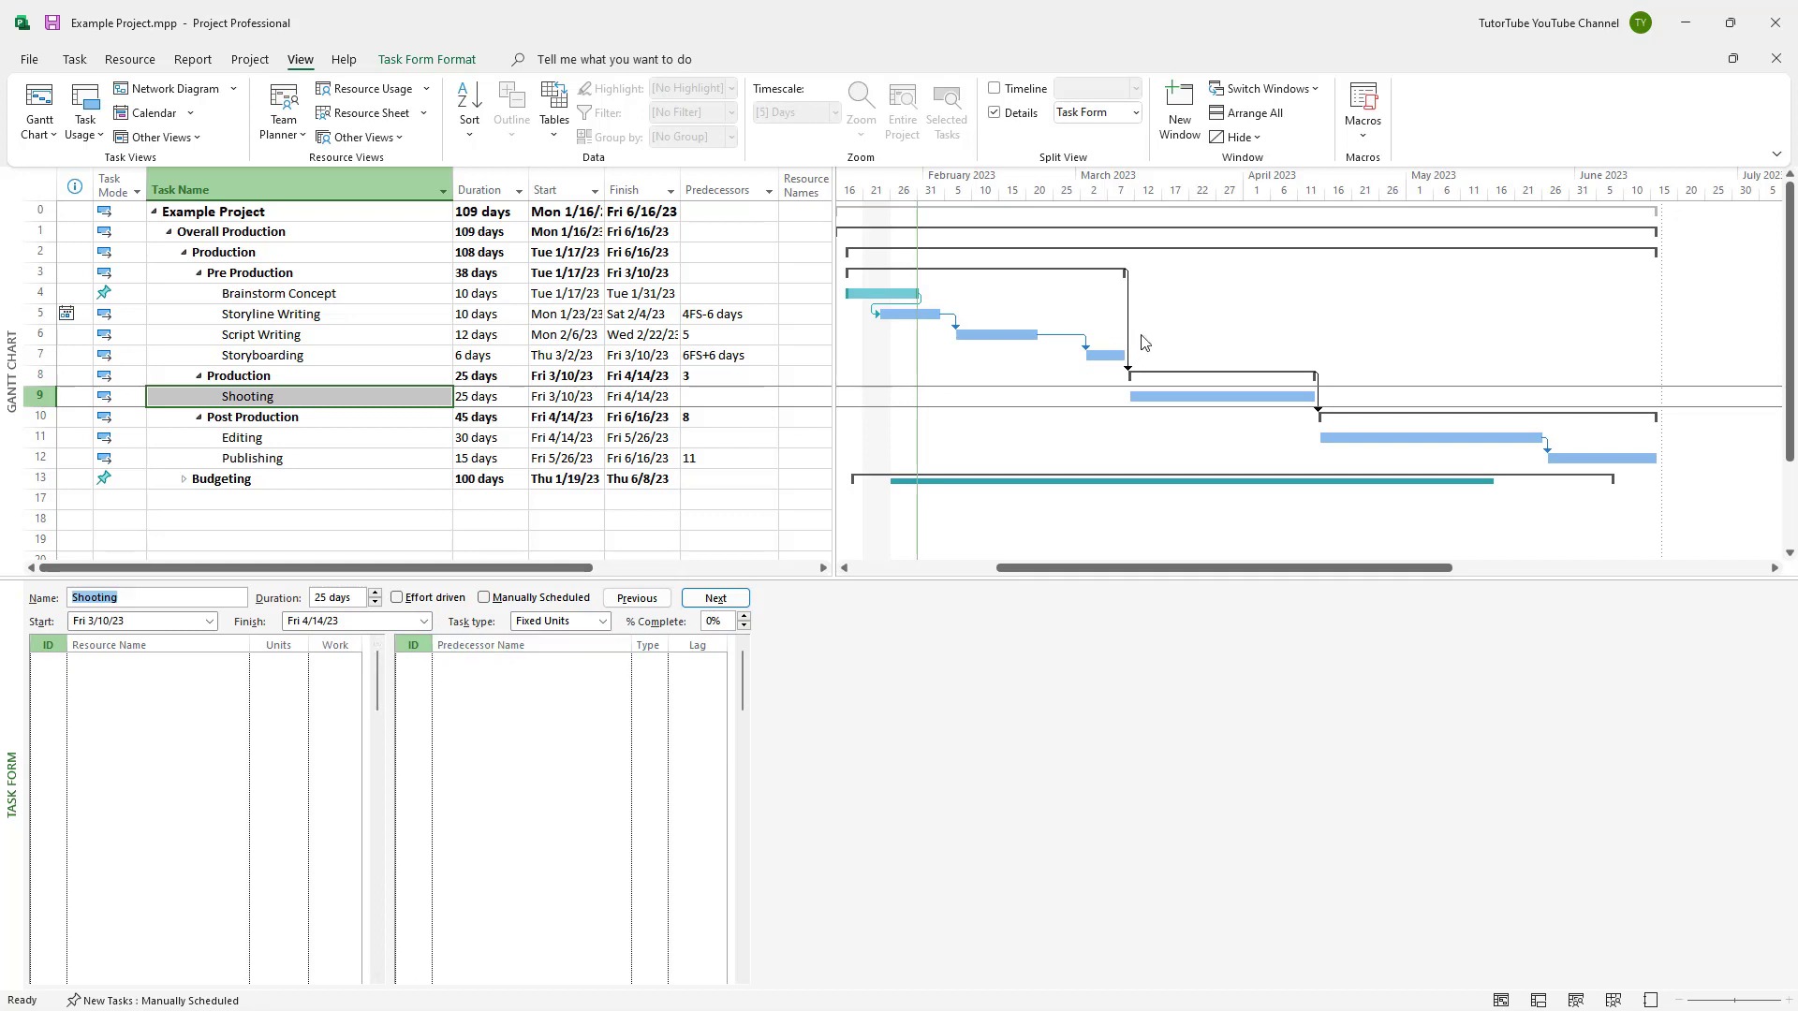
left_click(1137, 113)
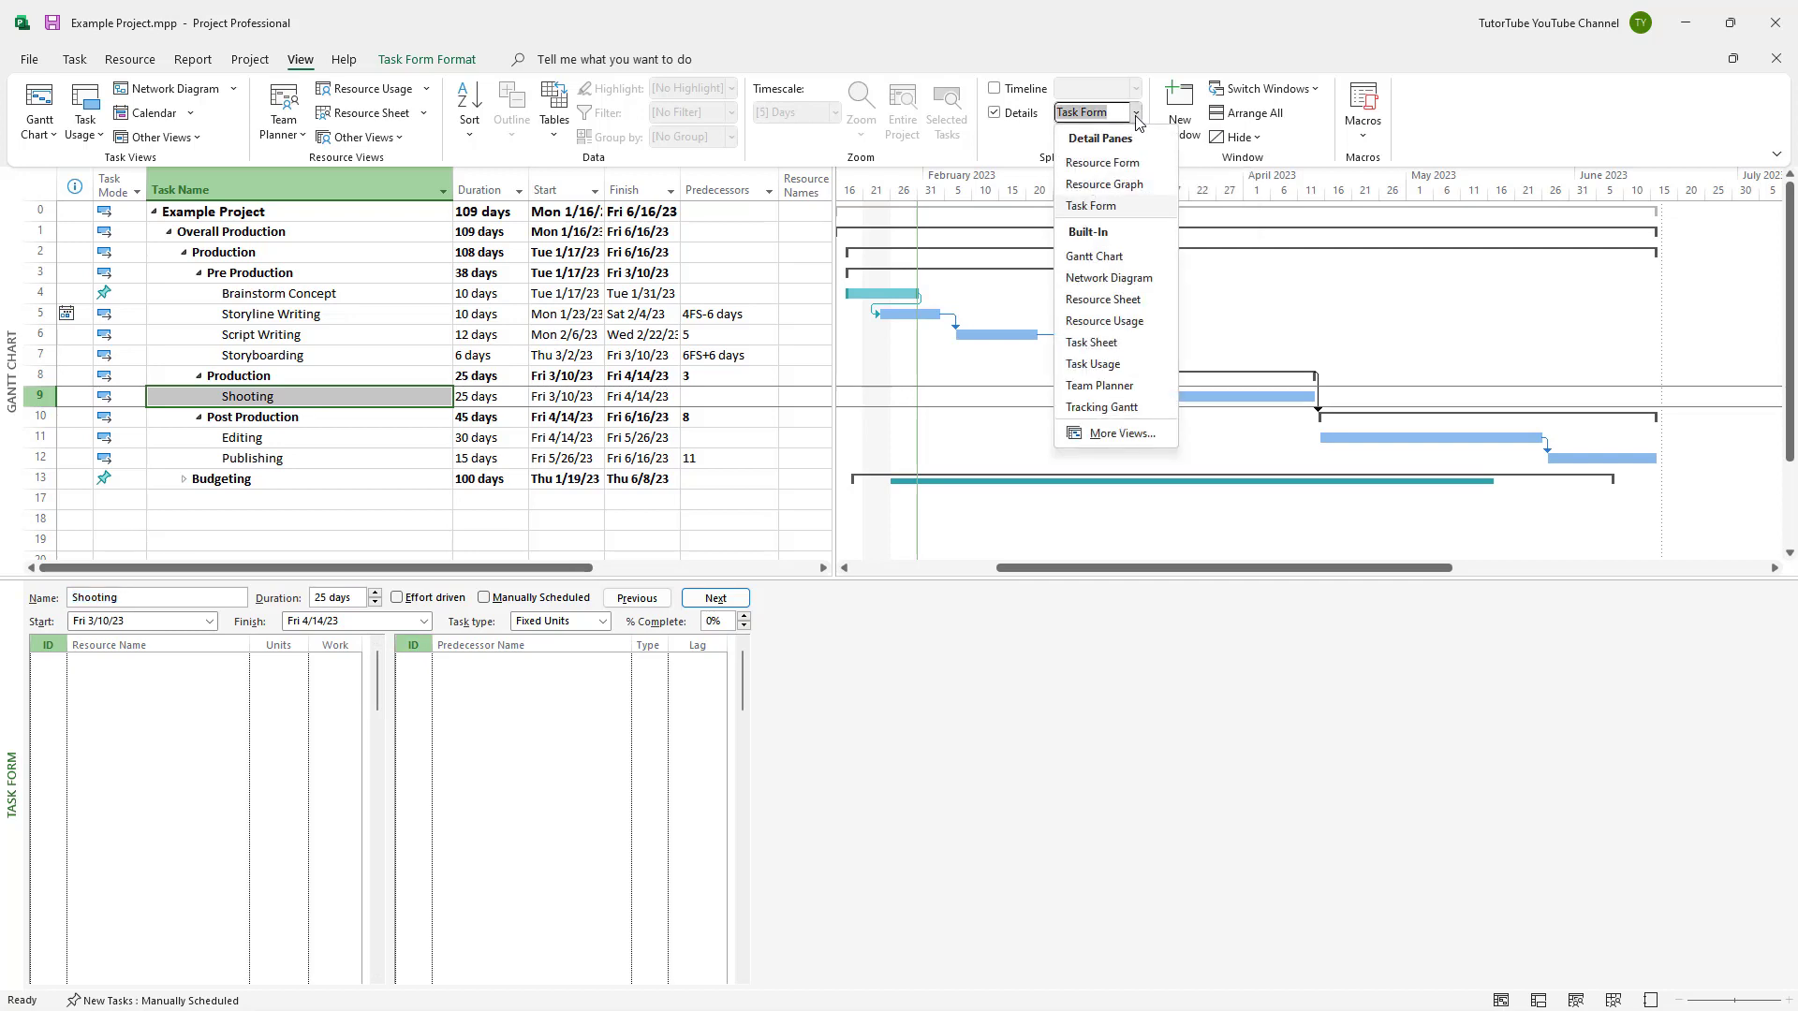
left_click(1122, 435)
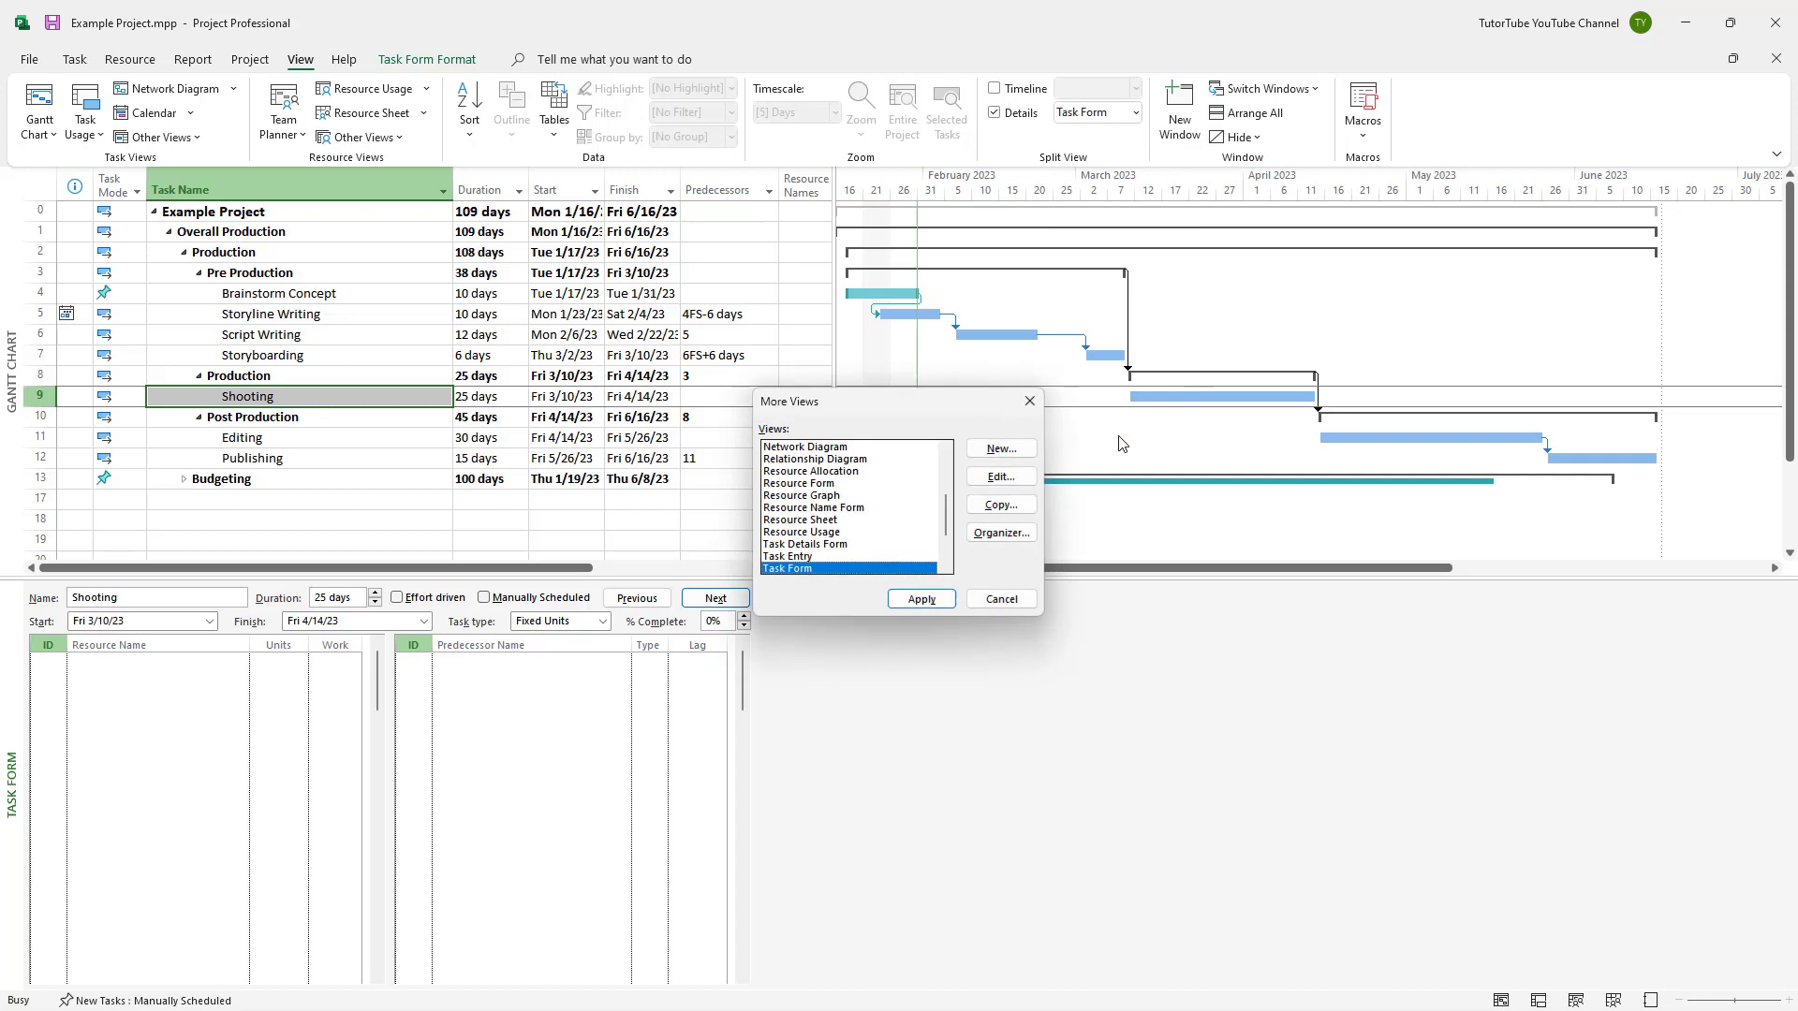
Apply the Task Details Form view to the lower pane beneath the Gantt chart
scroll(881, 541, "down", 2)
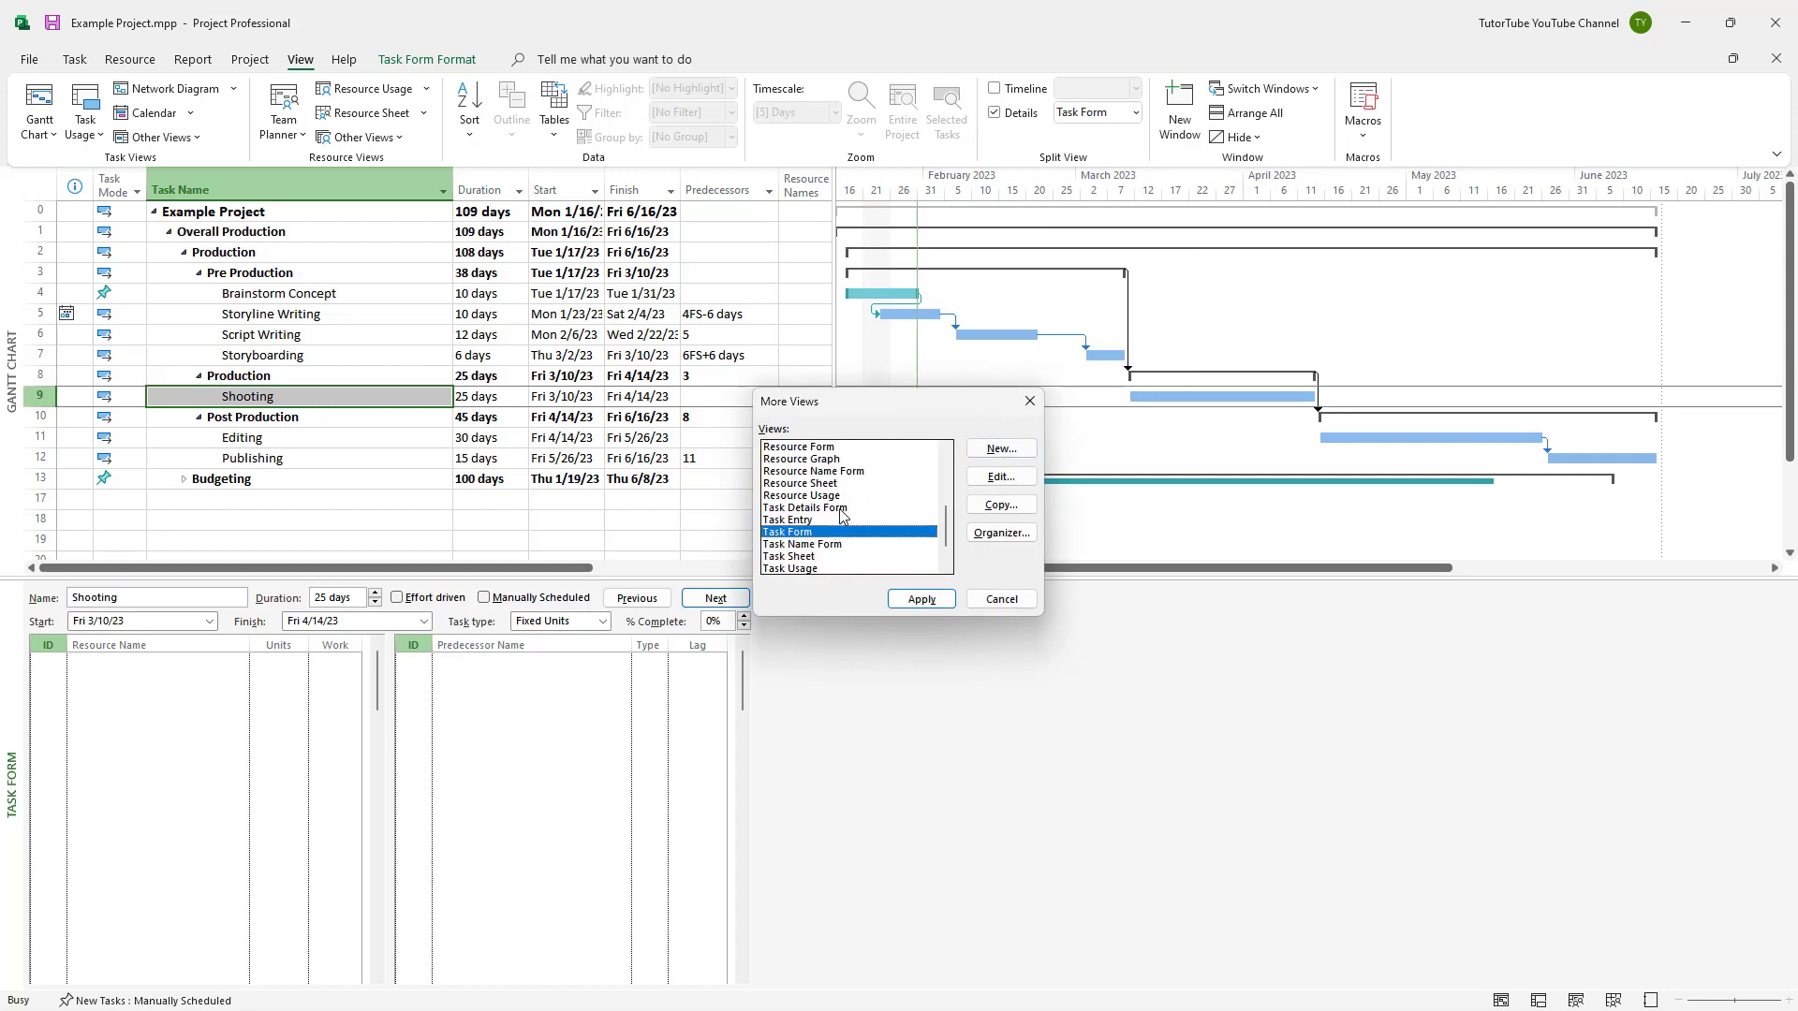
left_click(840, 510)
scroll(945, 532, "up", 2)
scroll(944, 535, "down", 3)
scroll(945, 539, "up", 4)
scroll(945, 540, "down", 3)
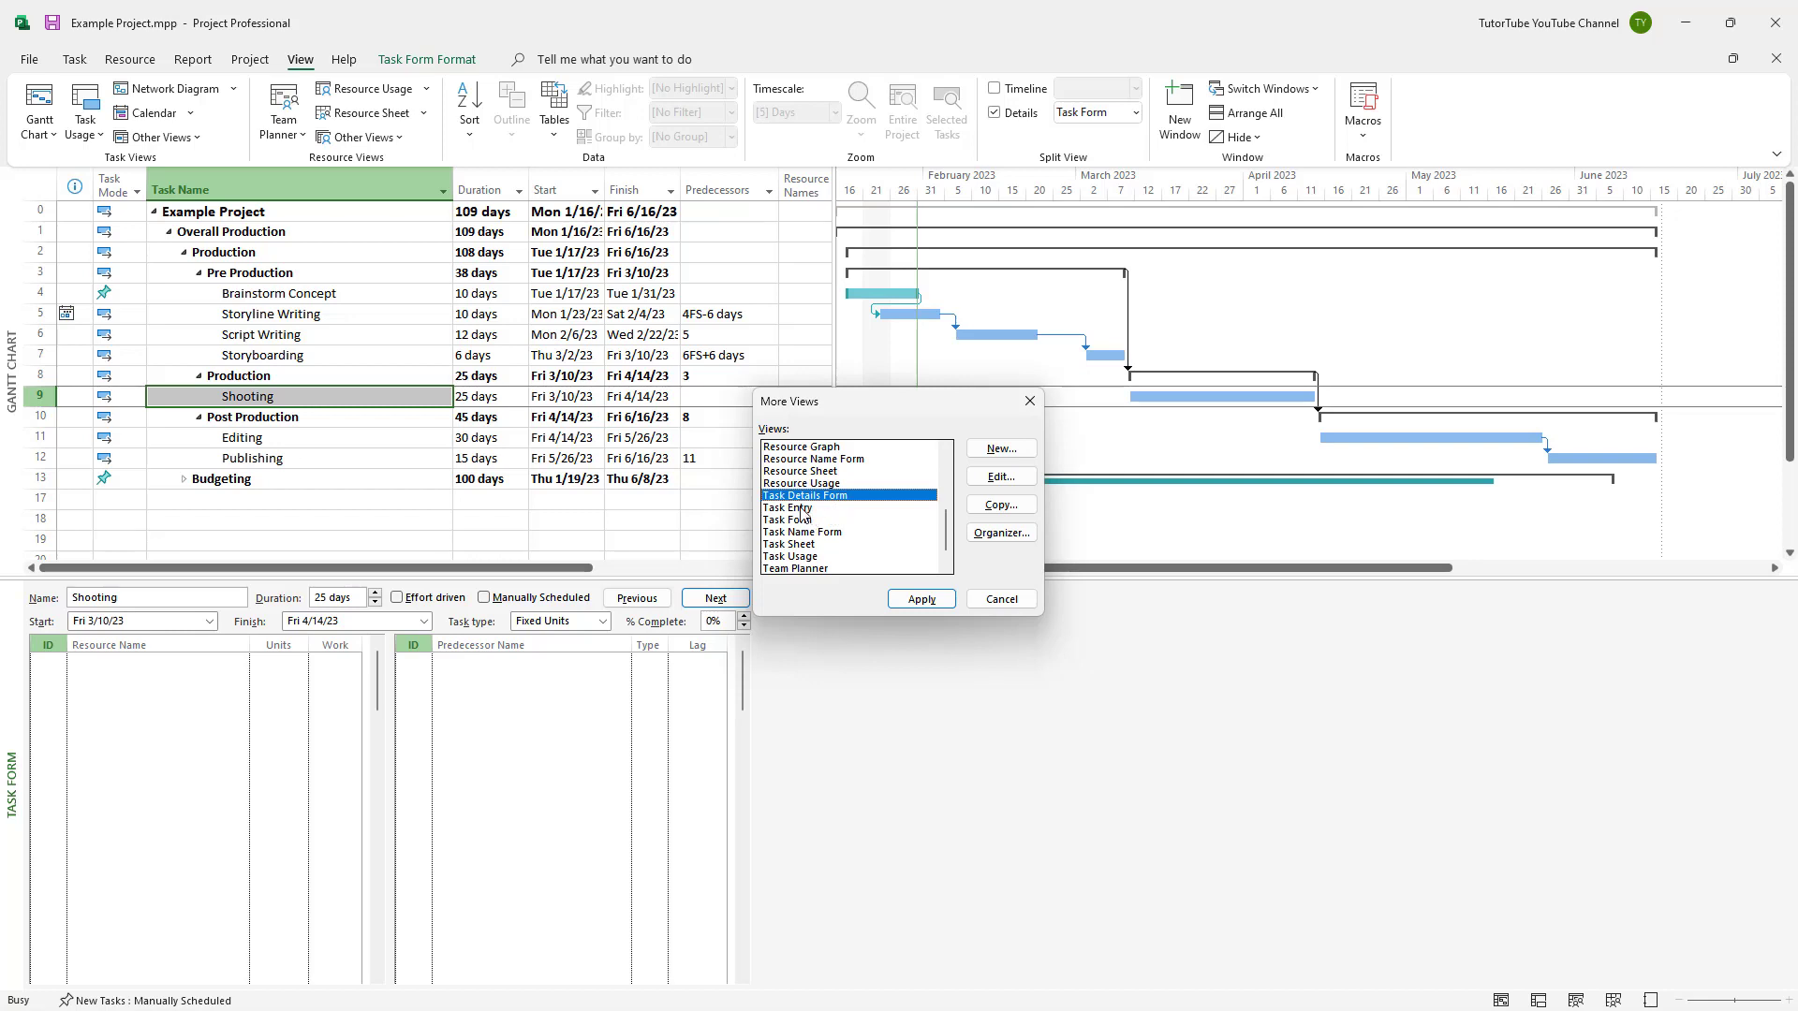
left_click(921, 598)
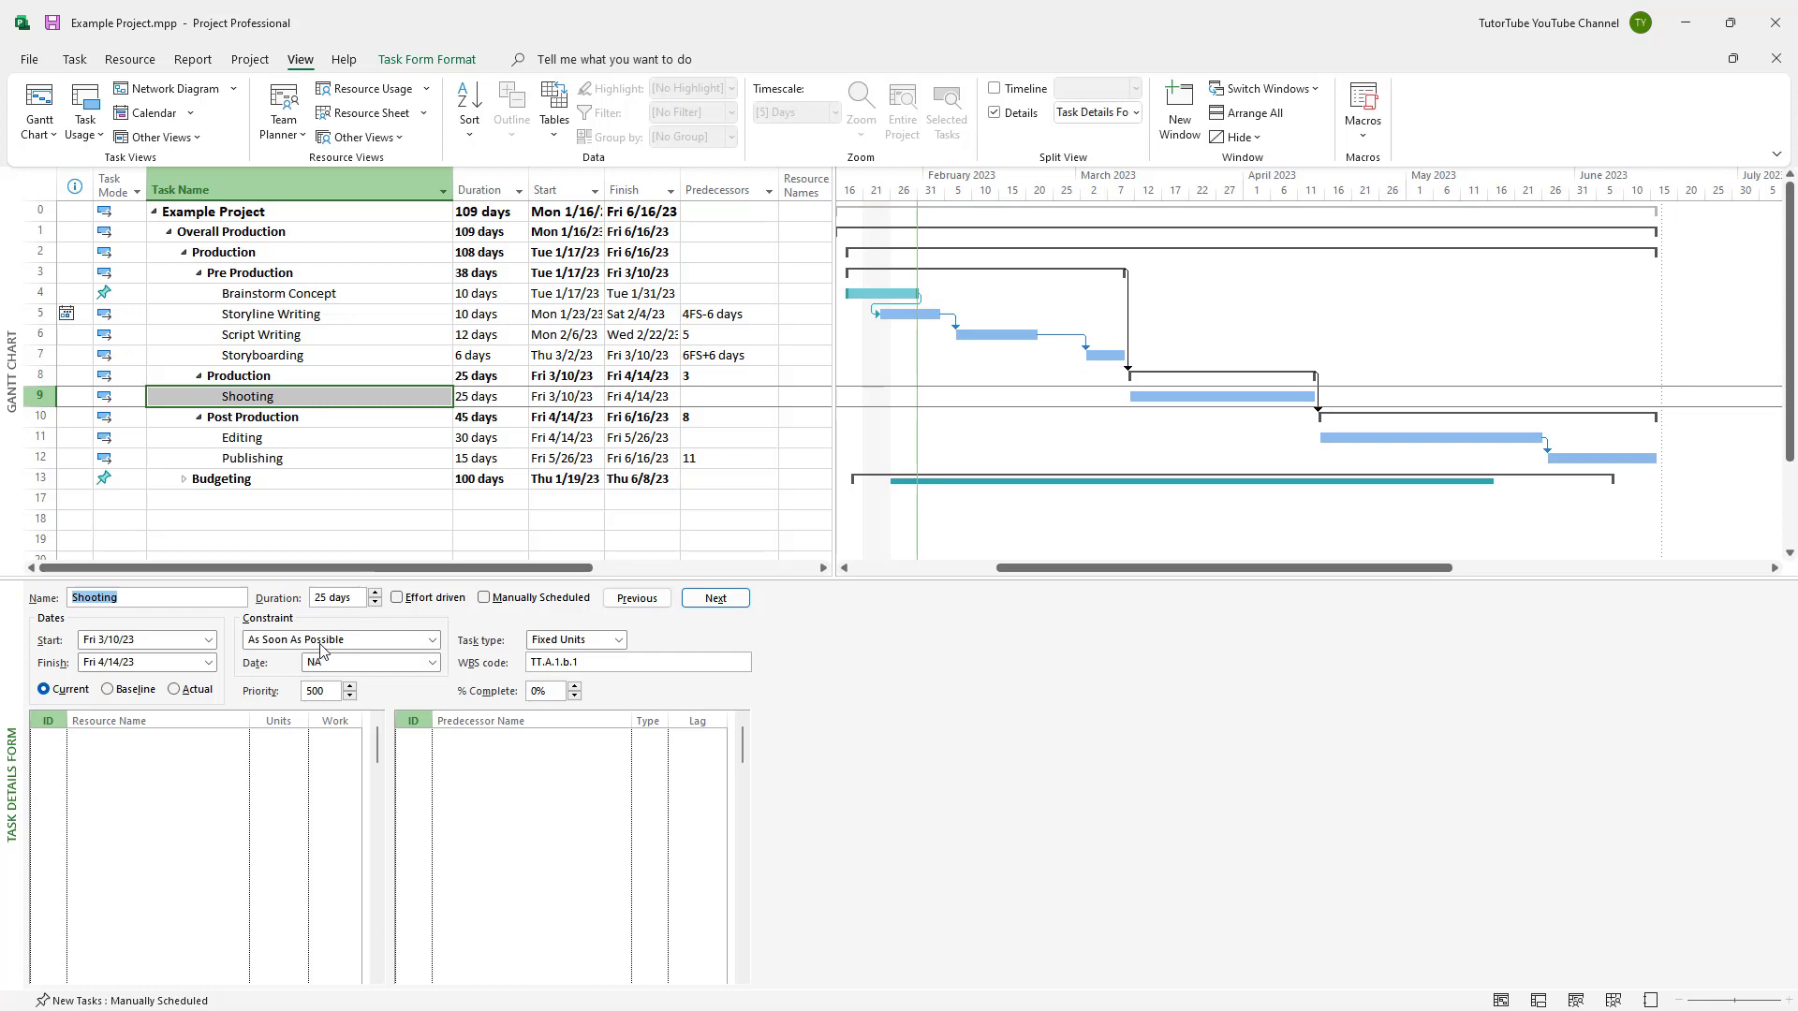
Give Shooting a Start No Earlier Than constraint dated Tue 2/21/2023
left_click(433, 640)
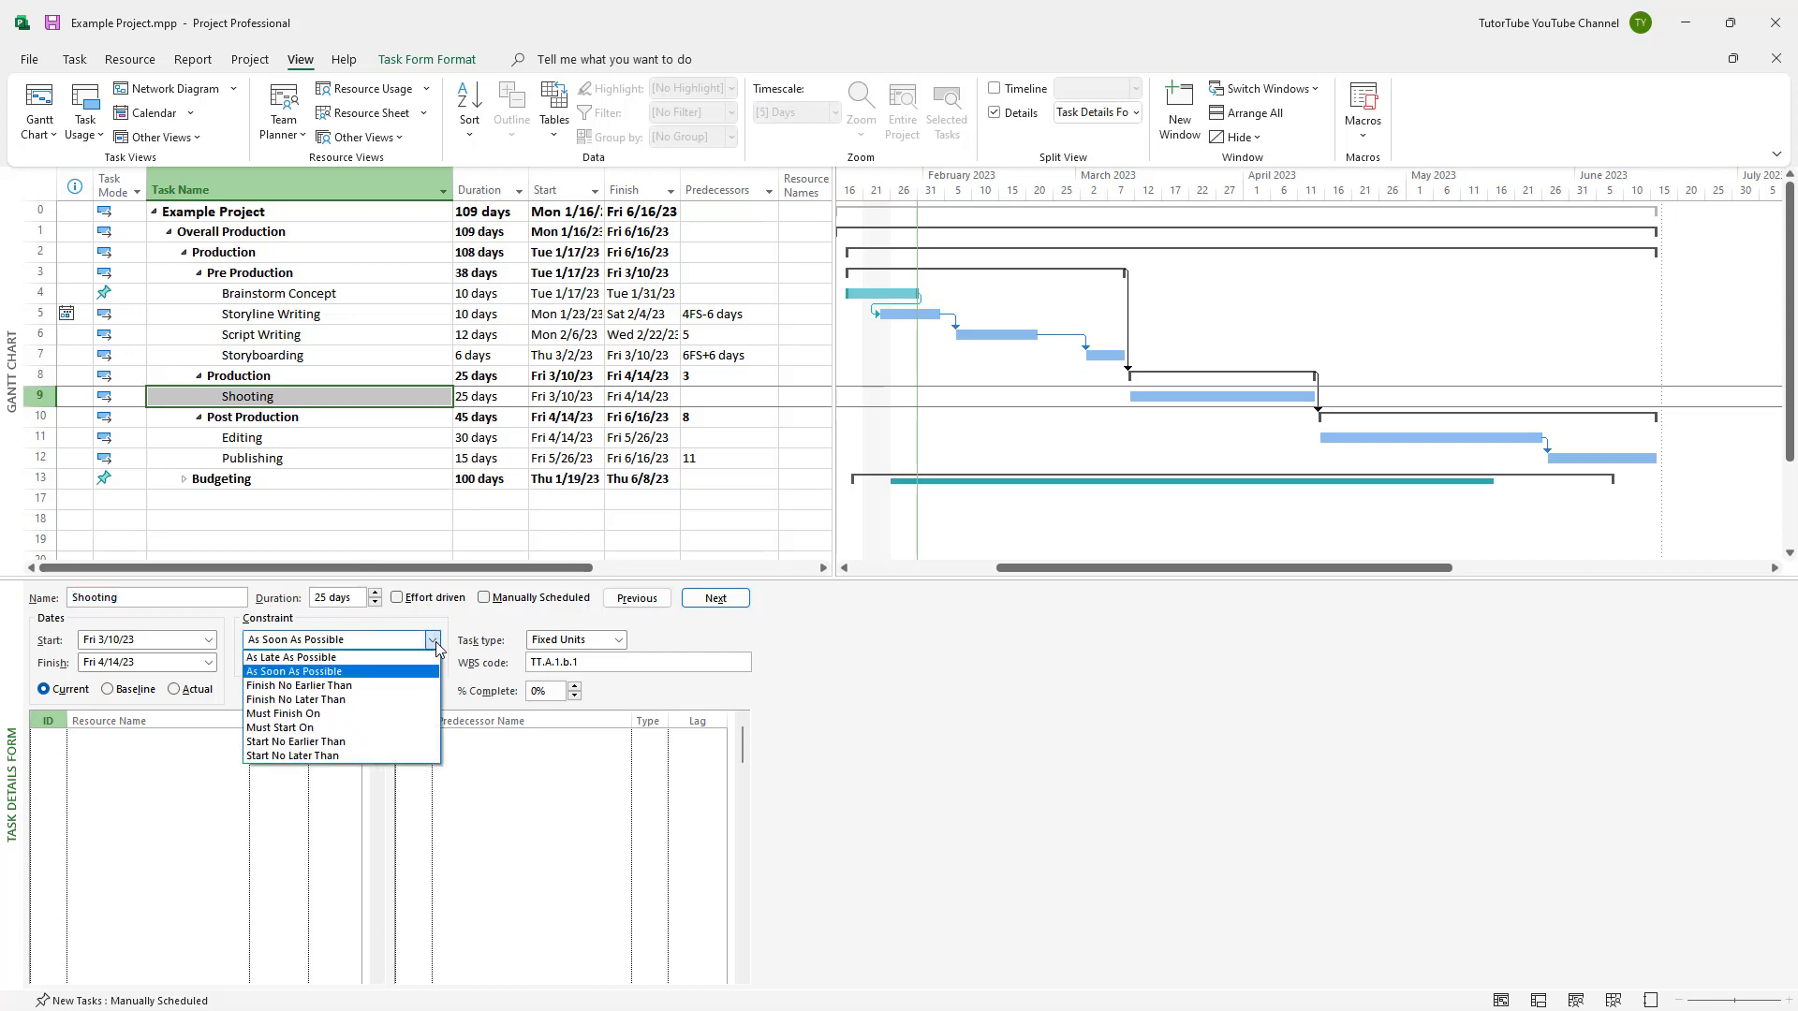
left_click(365, 748)
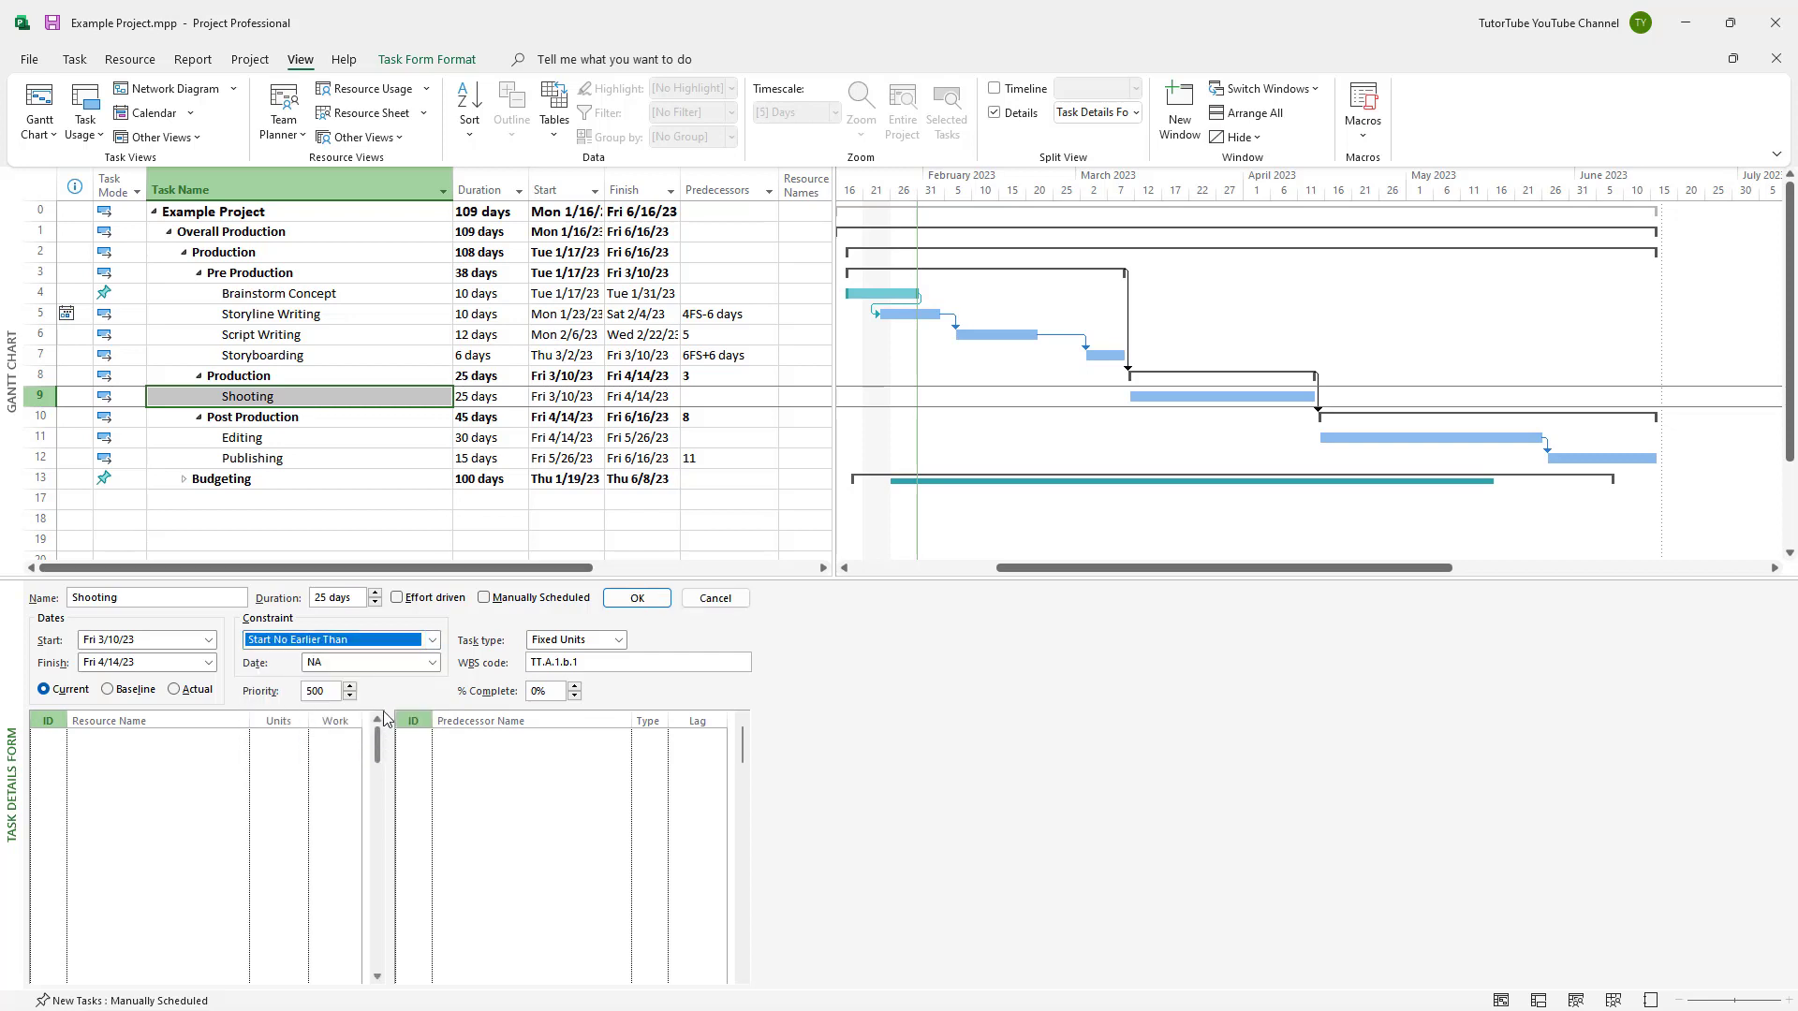
left_click(432, 663)
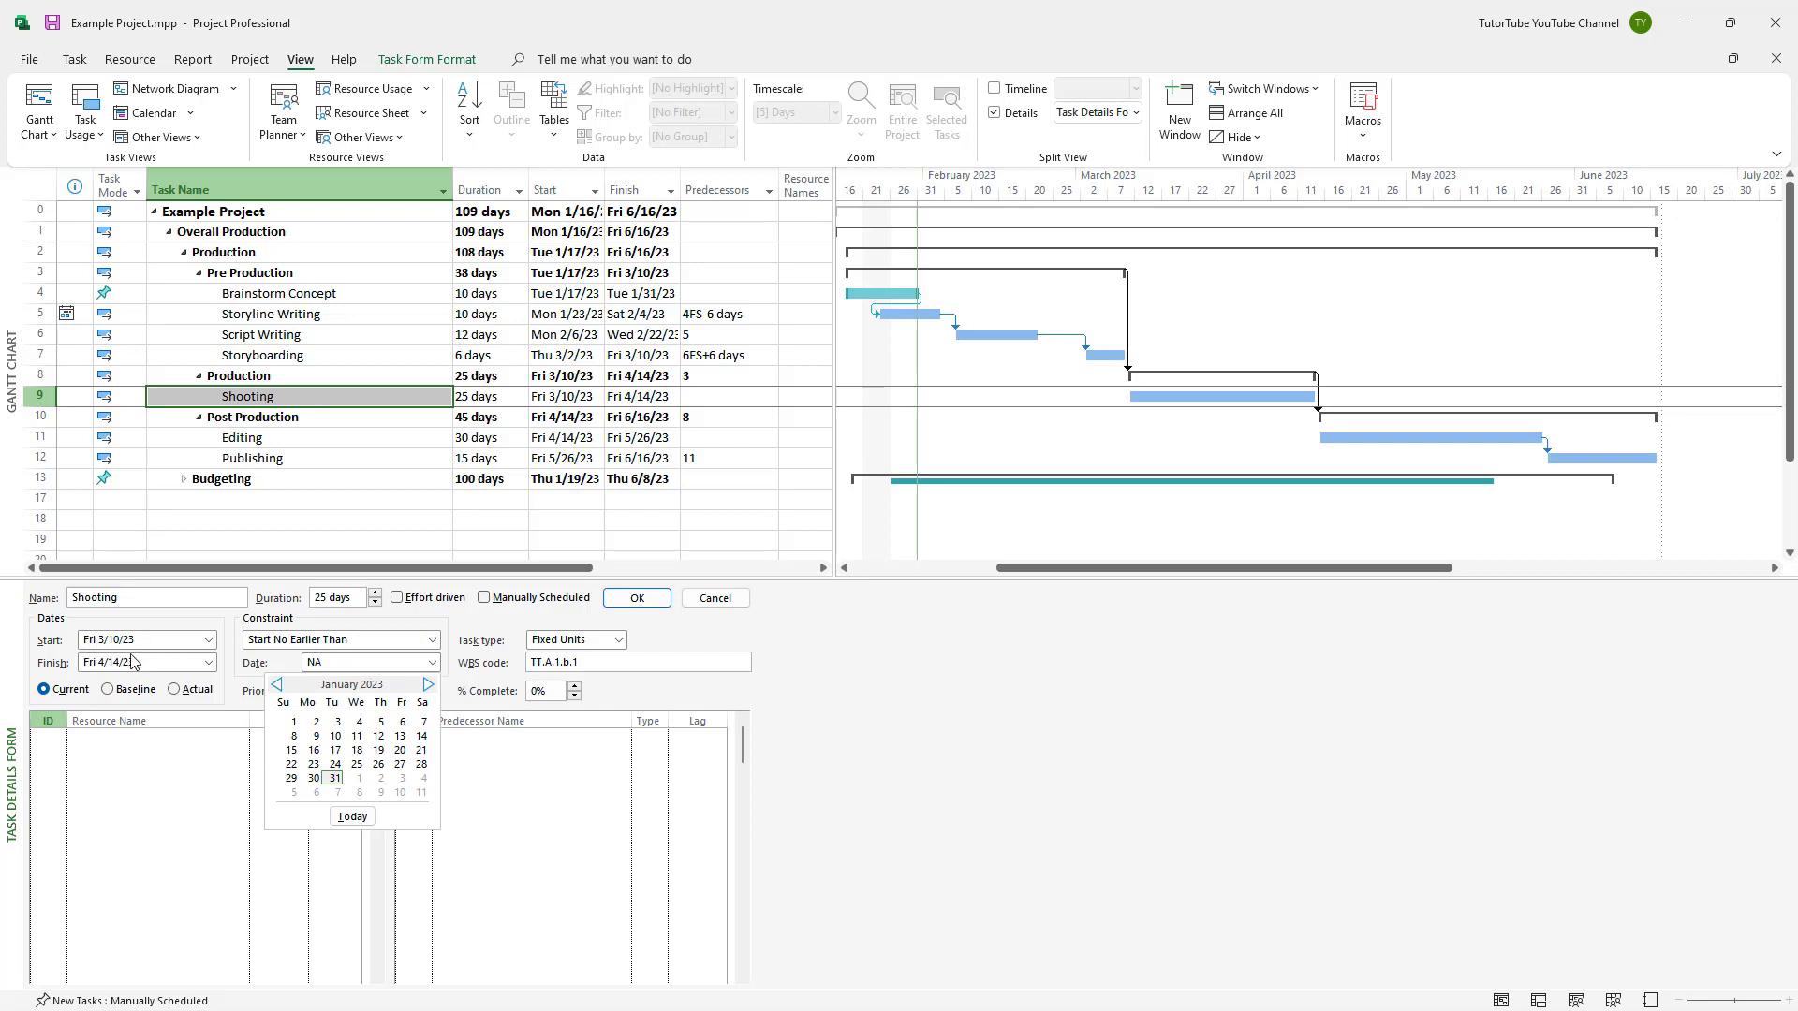
left_click(428, 686)
left_click(429, 689)
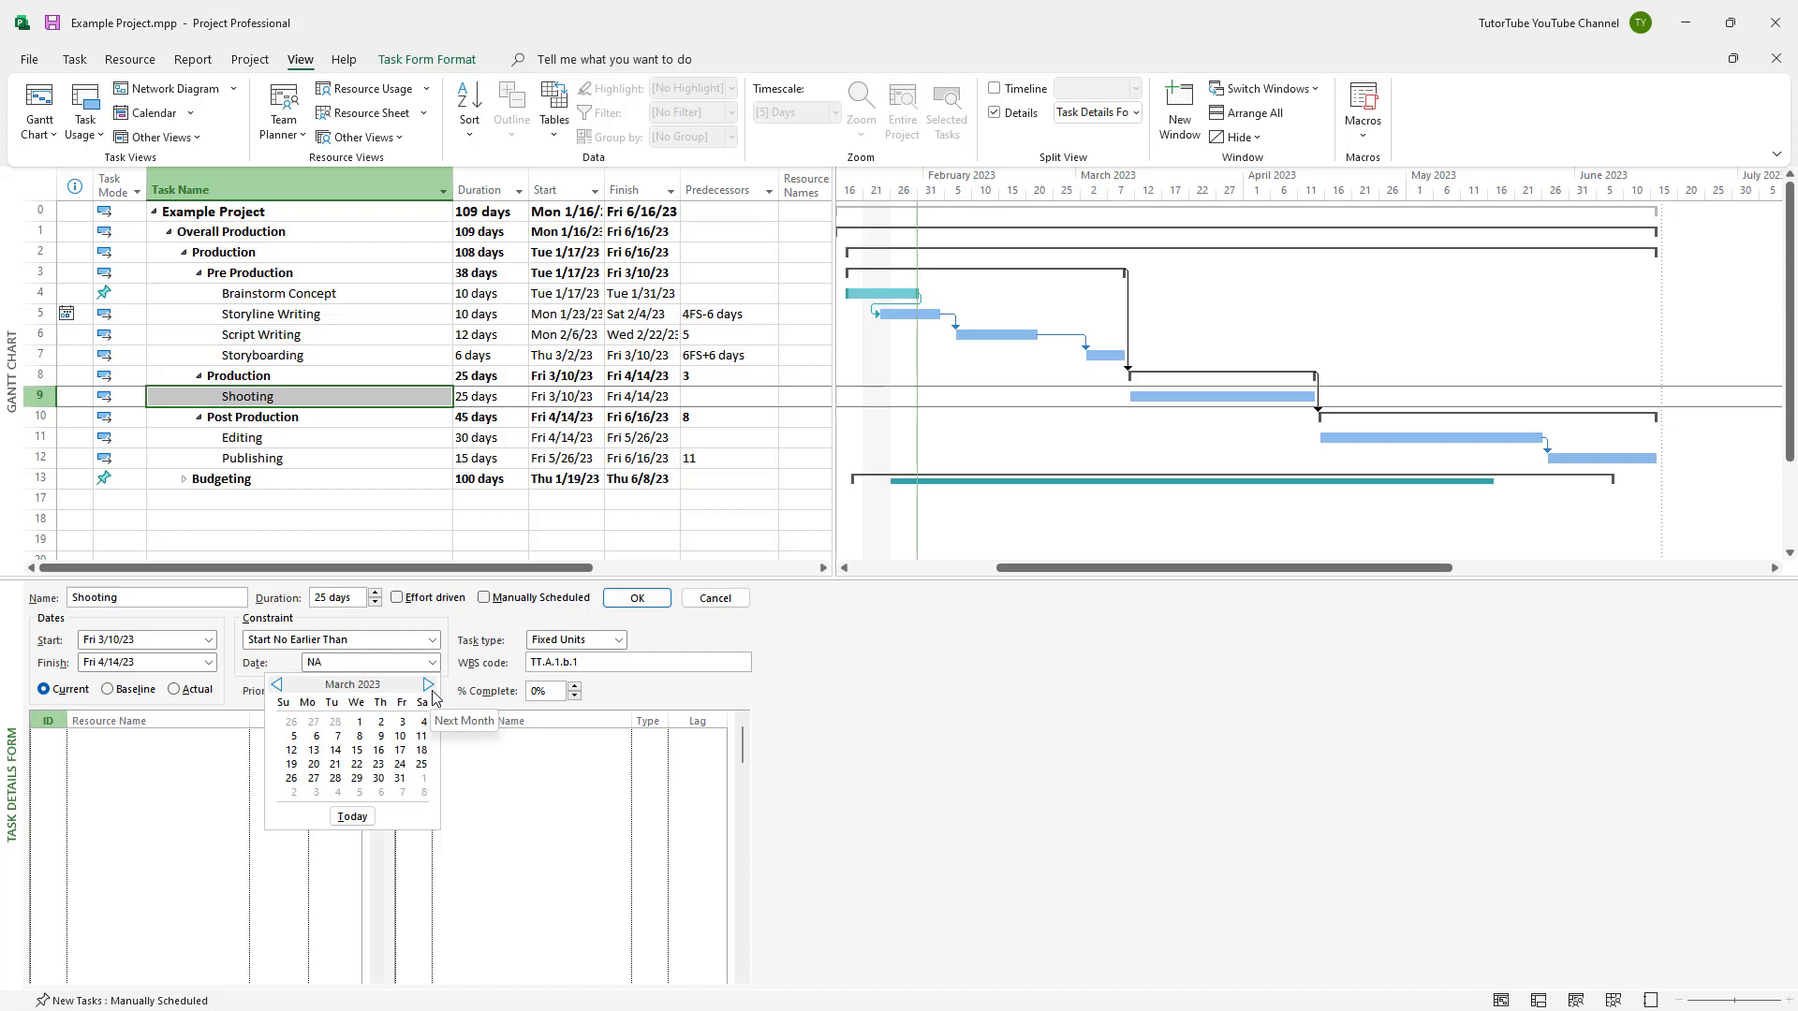
left_click(278, 686)
left_click(335, 764)
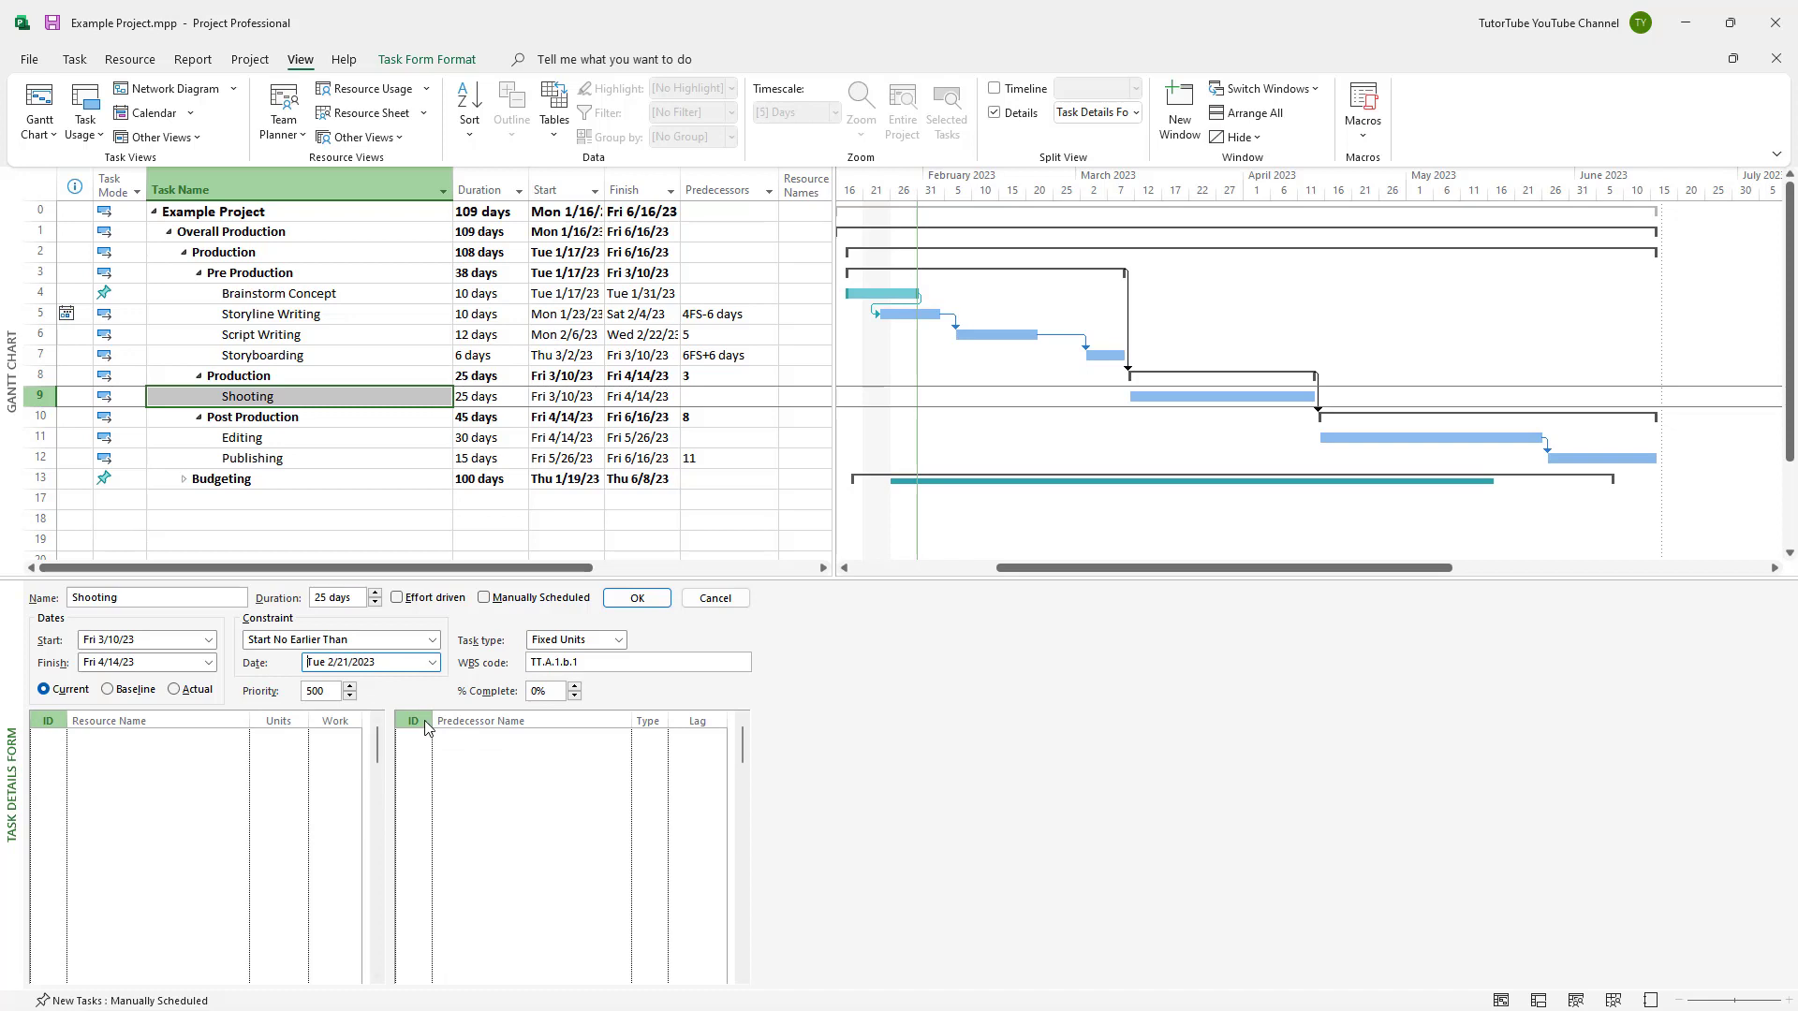
left_click(640, 605)
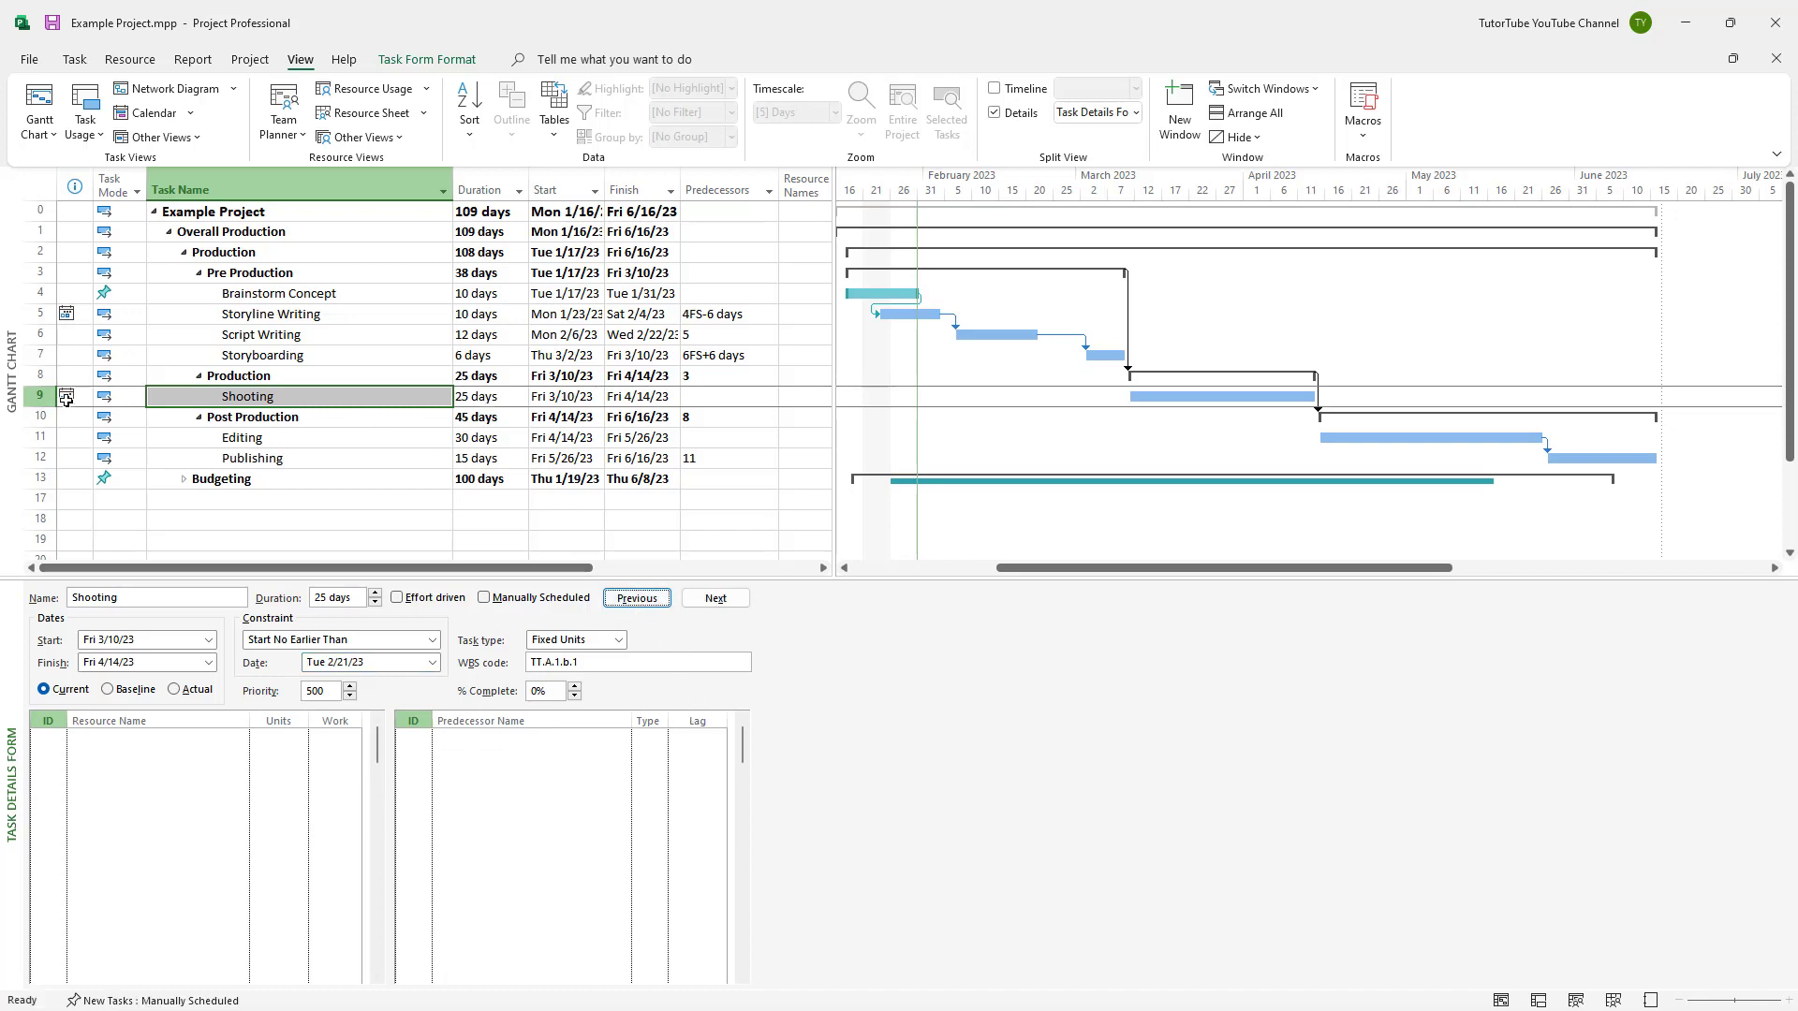
Change Shooting's constraint date to Wed 4/26/23 and confirm
mouse_move(73, 394)
left_click(432, 663)
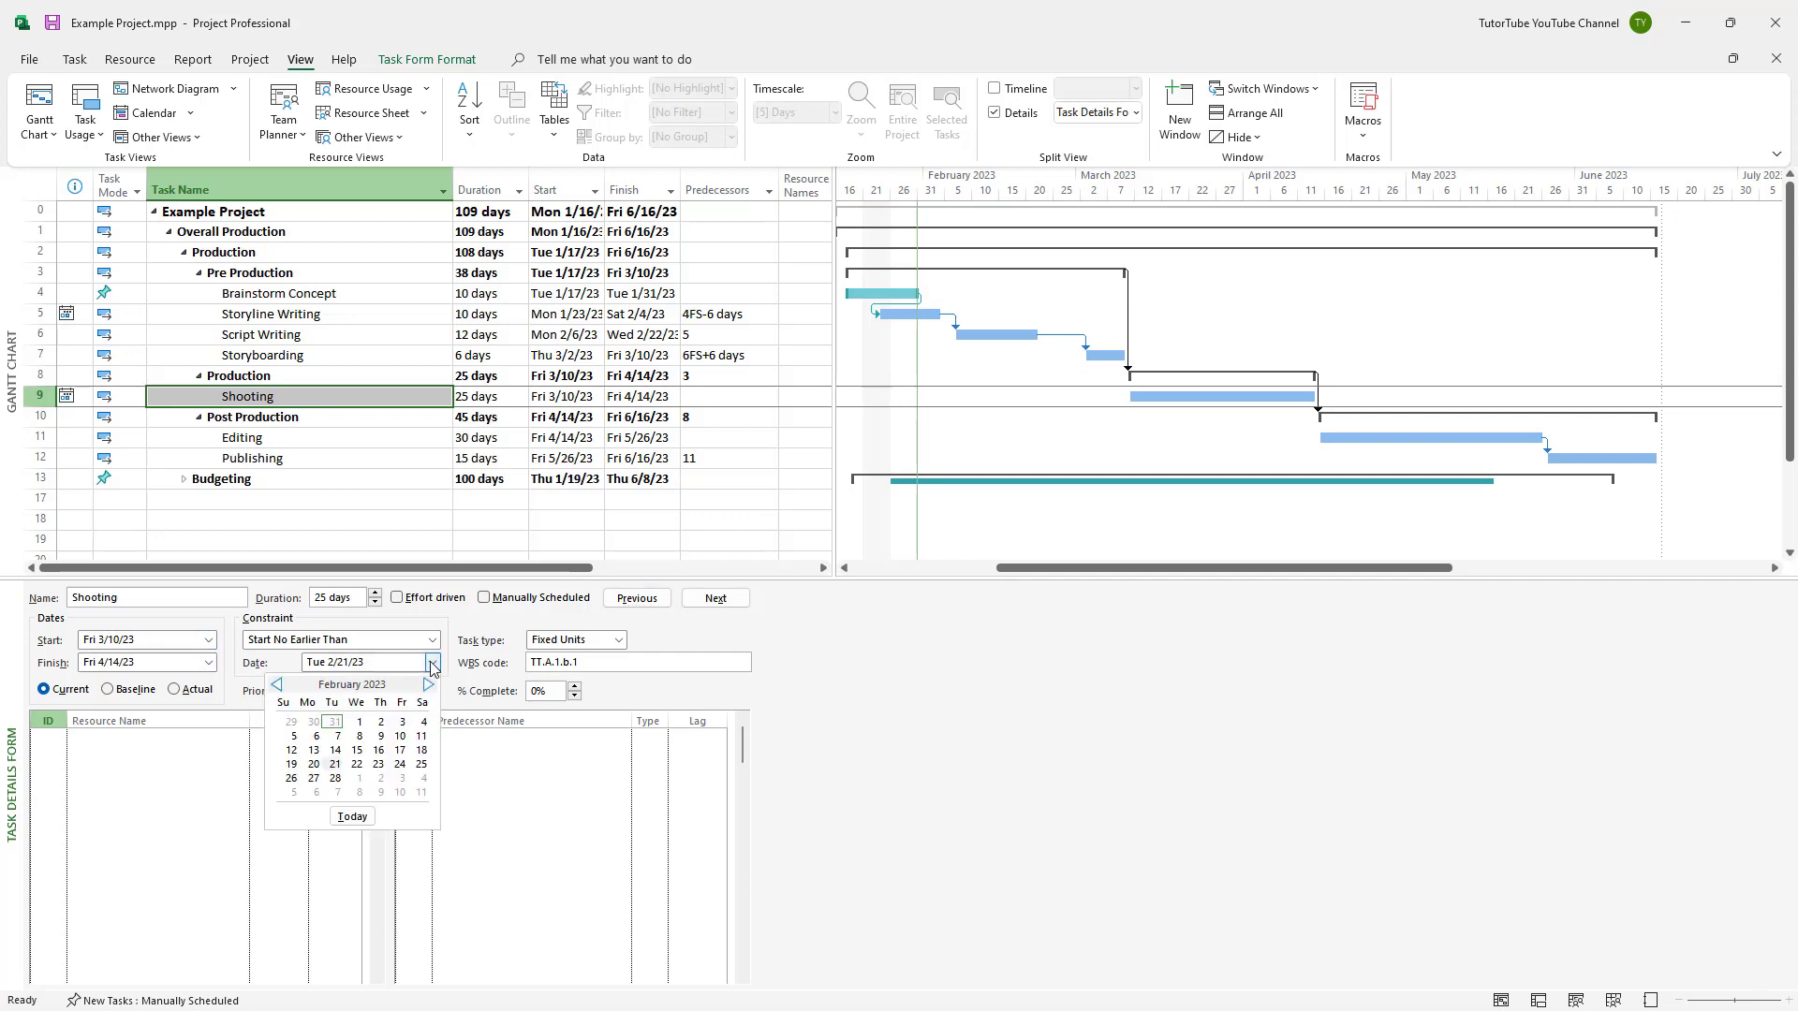
left_click(429, 684)
left_click(428, 684)
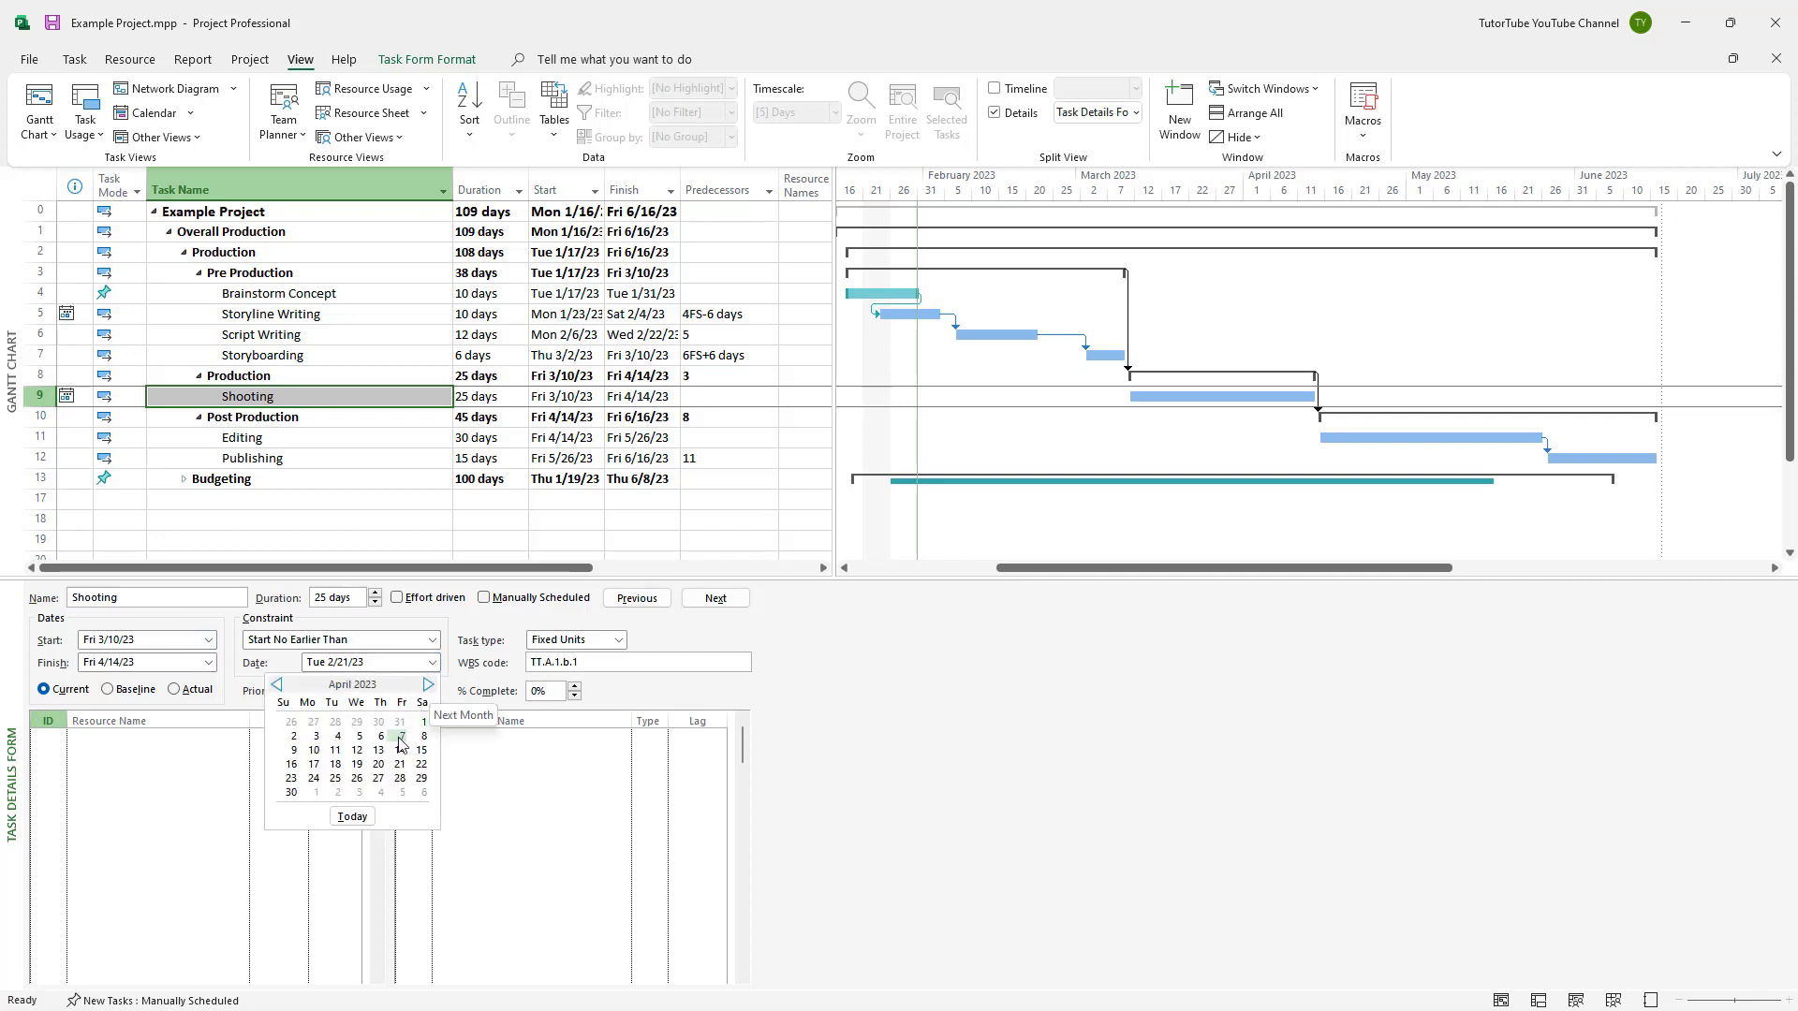
left_click(357, 778)
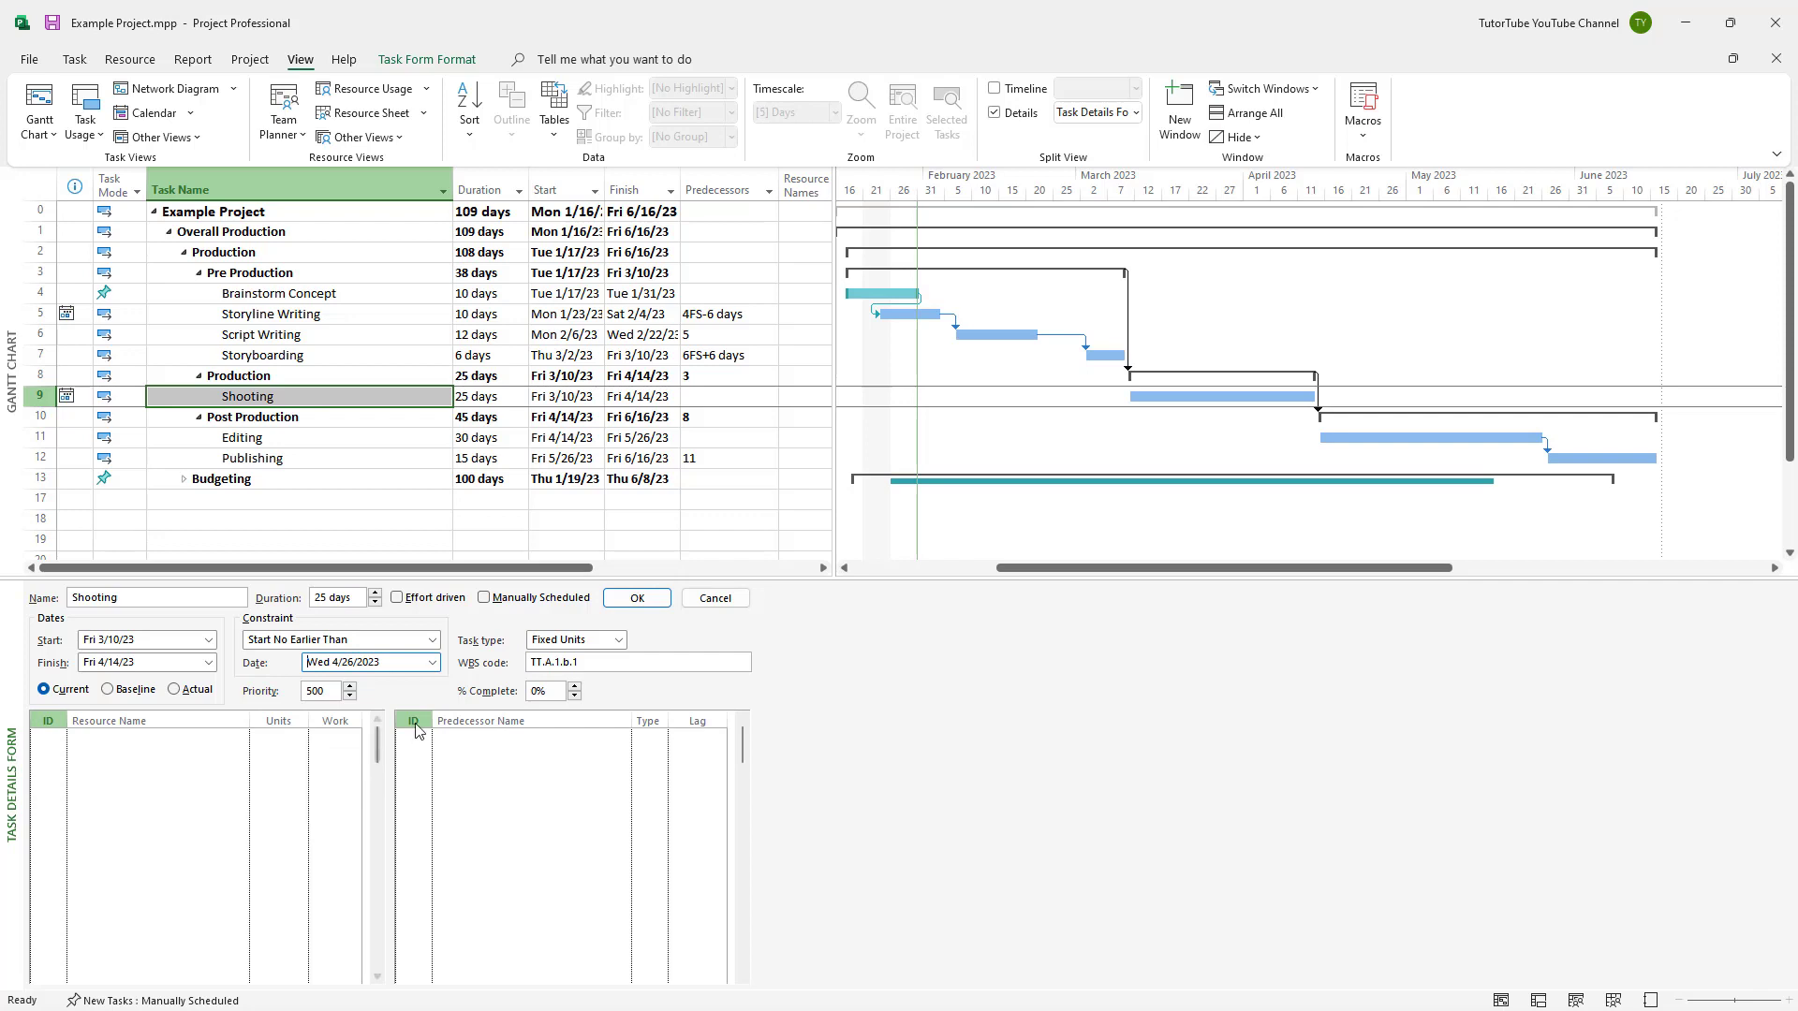
left_click(627, 605)
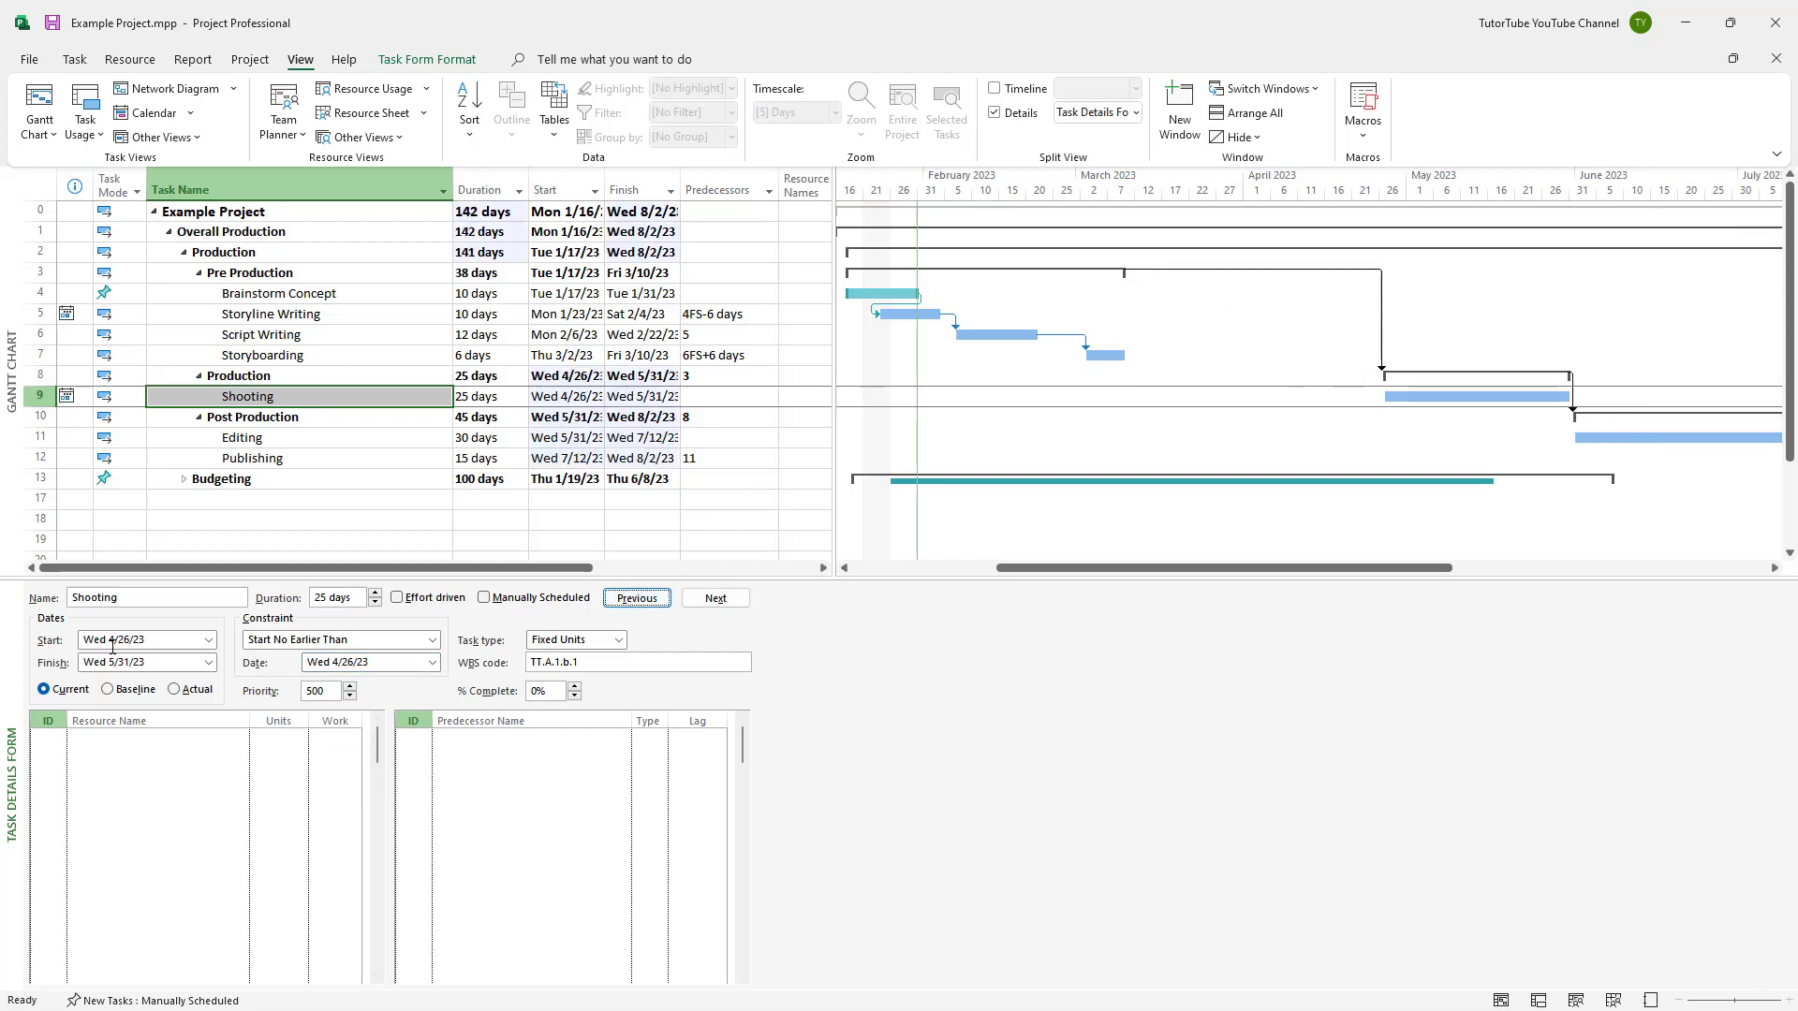
Pick a February 2023 start date for Shooting in the table's date picker
left_click(563, 396)
left_click(596, 396)
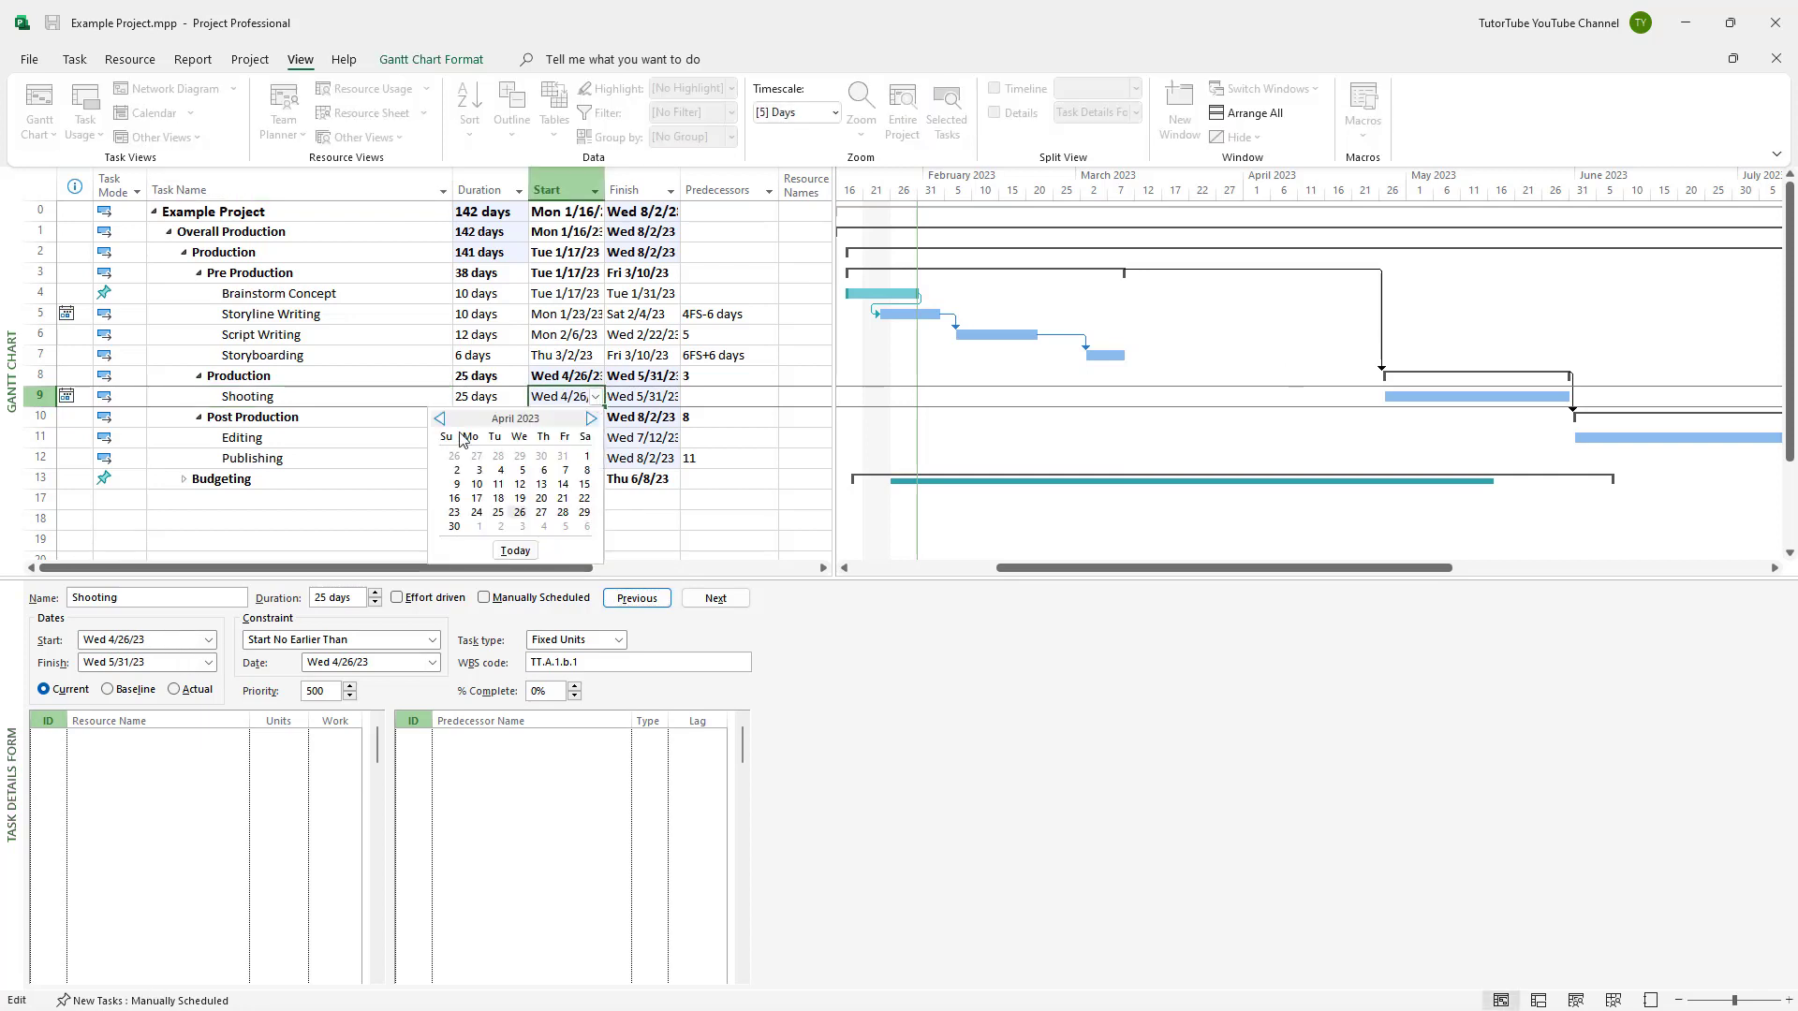
left_click(440, 419)
left_click(440, 418)
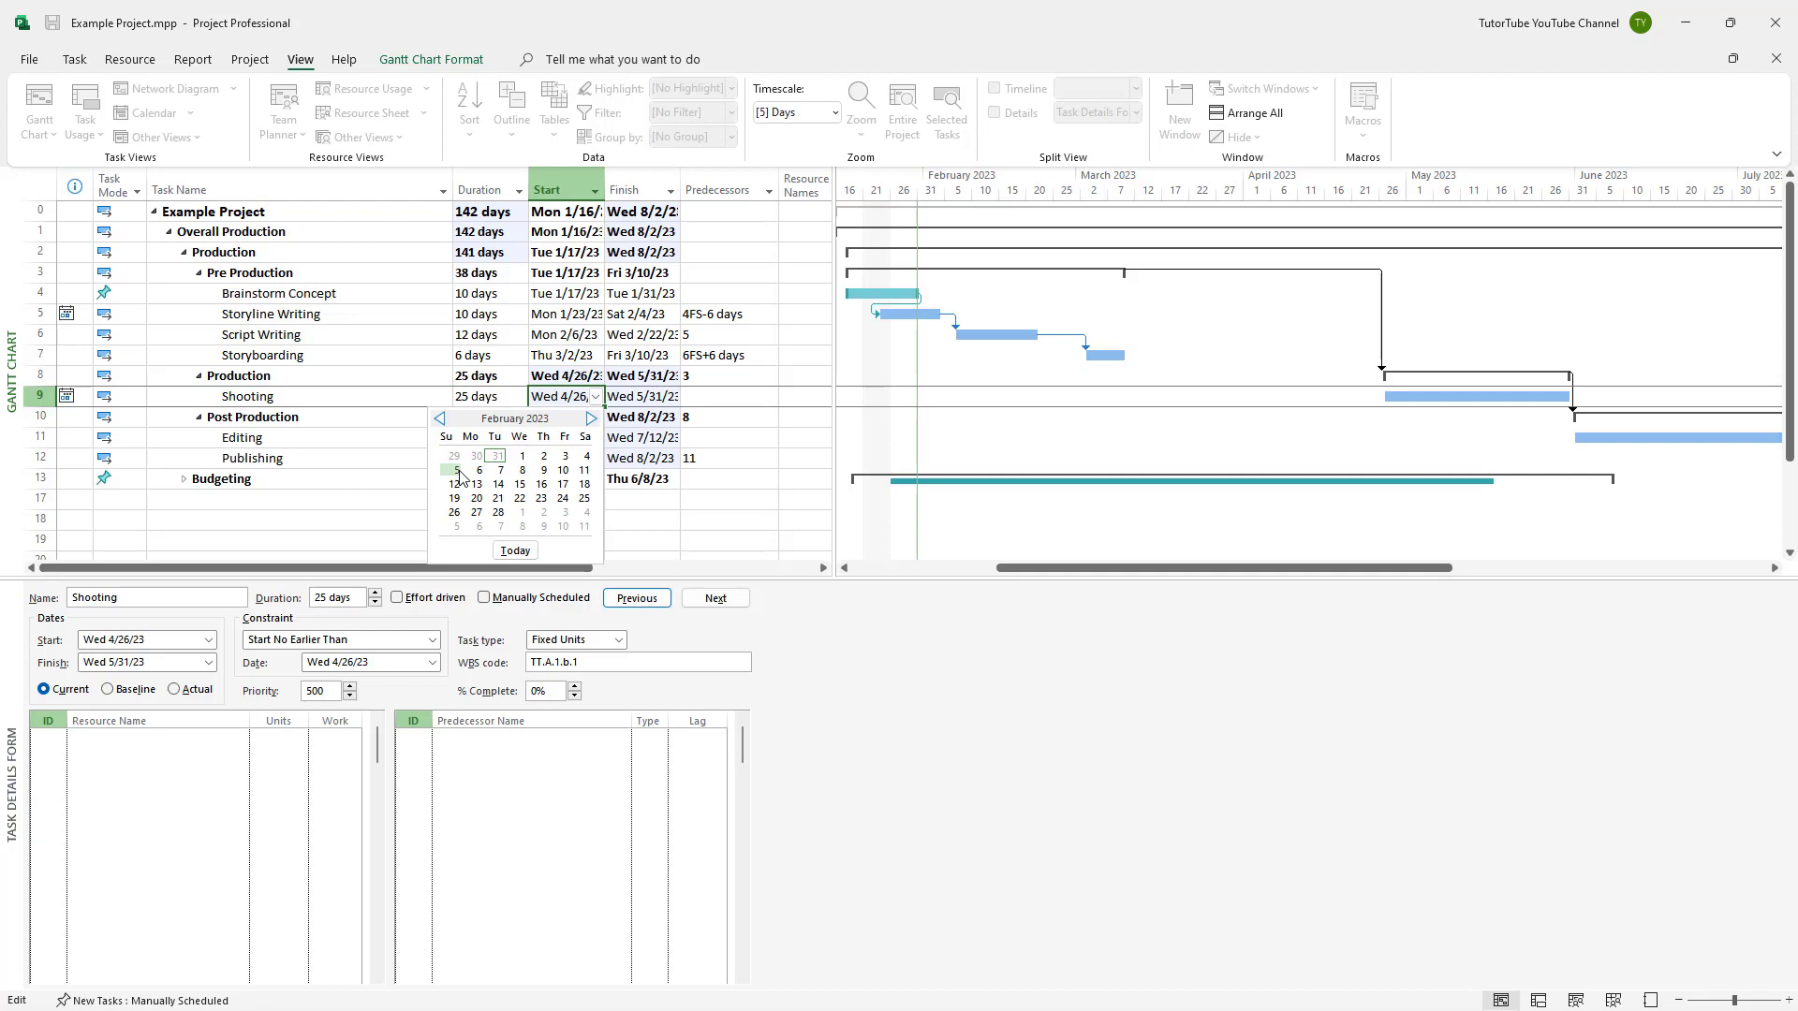
left_click(455, 470)
left_click(697, 483)
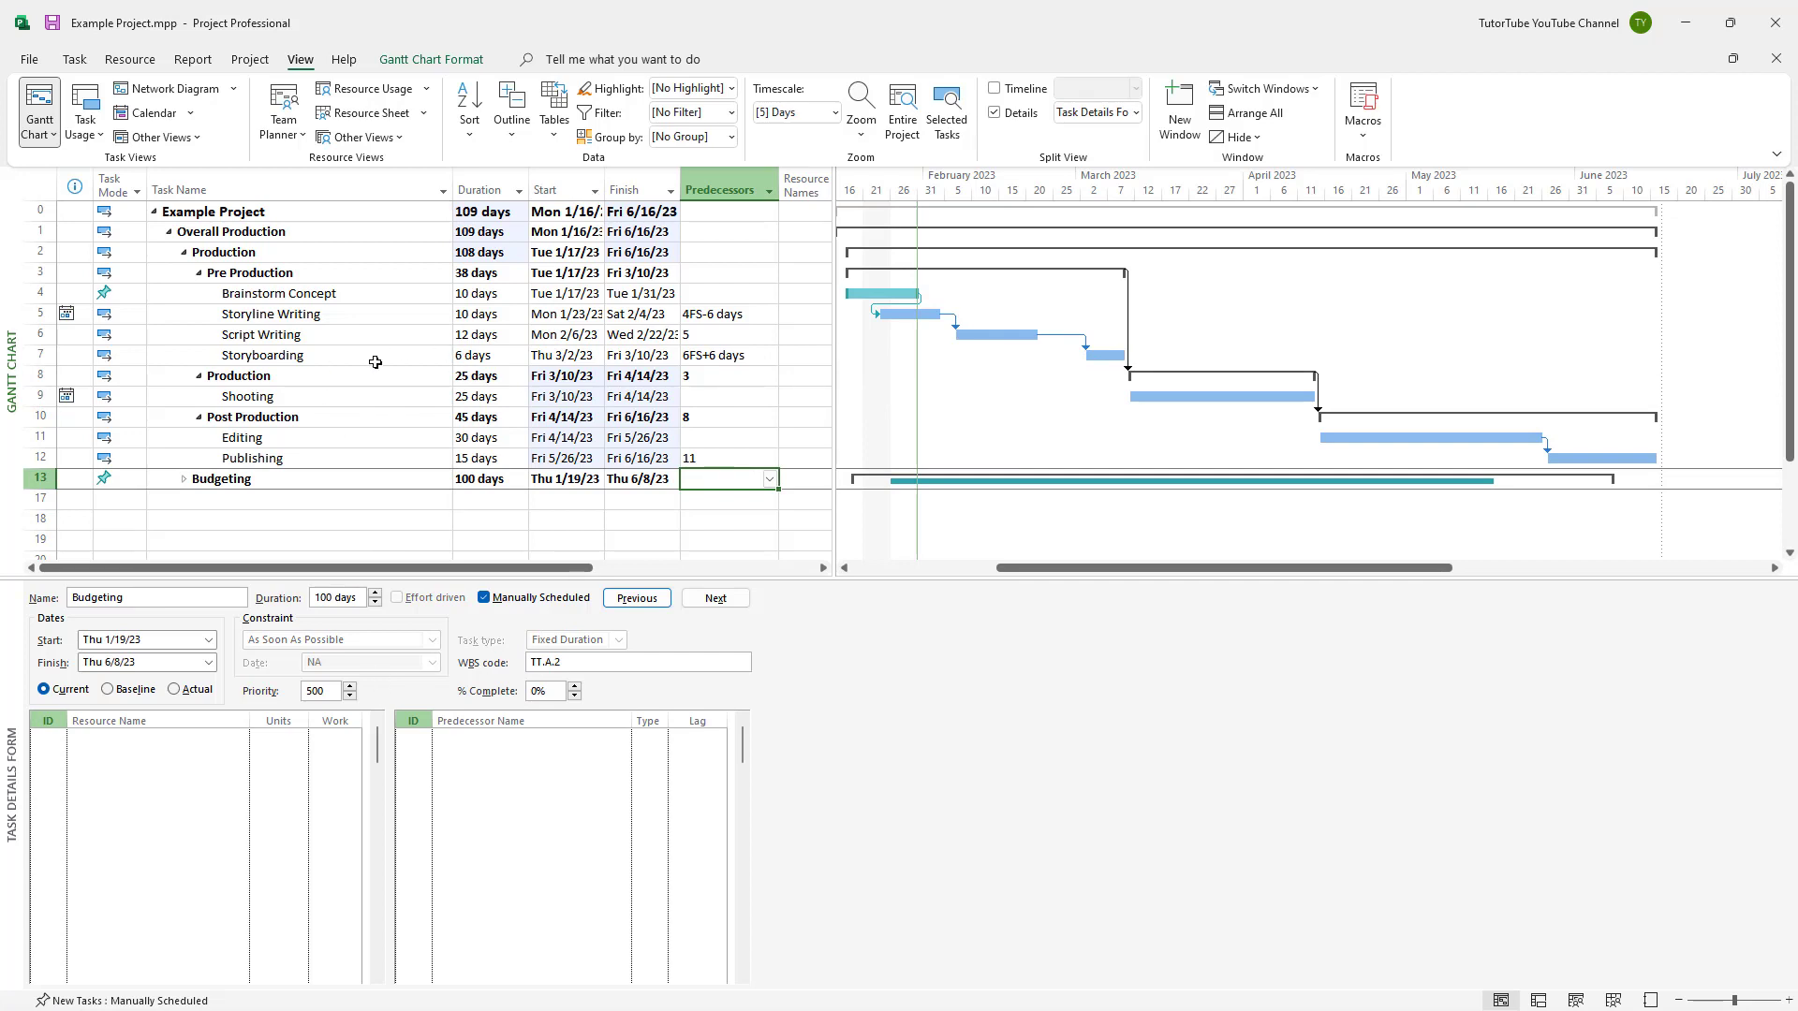
Change Shooting's Start No Earlier Than date to Wed 5/17/23 and apply it
left_click(251, 398)
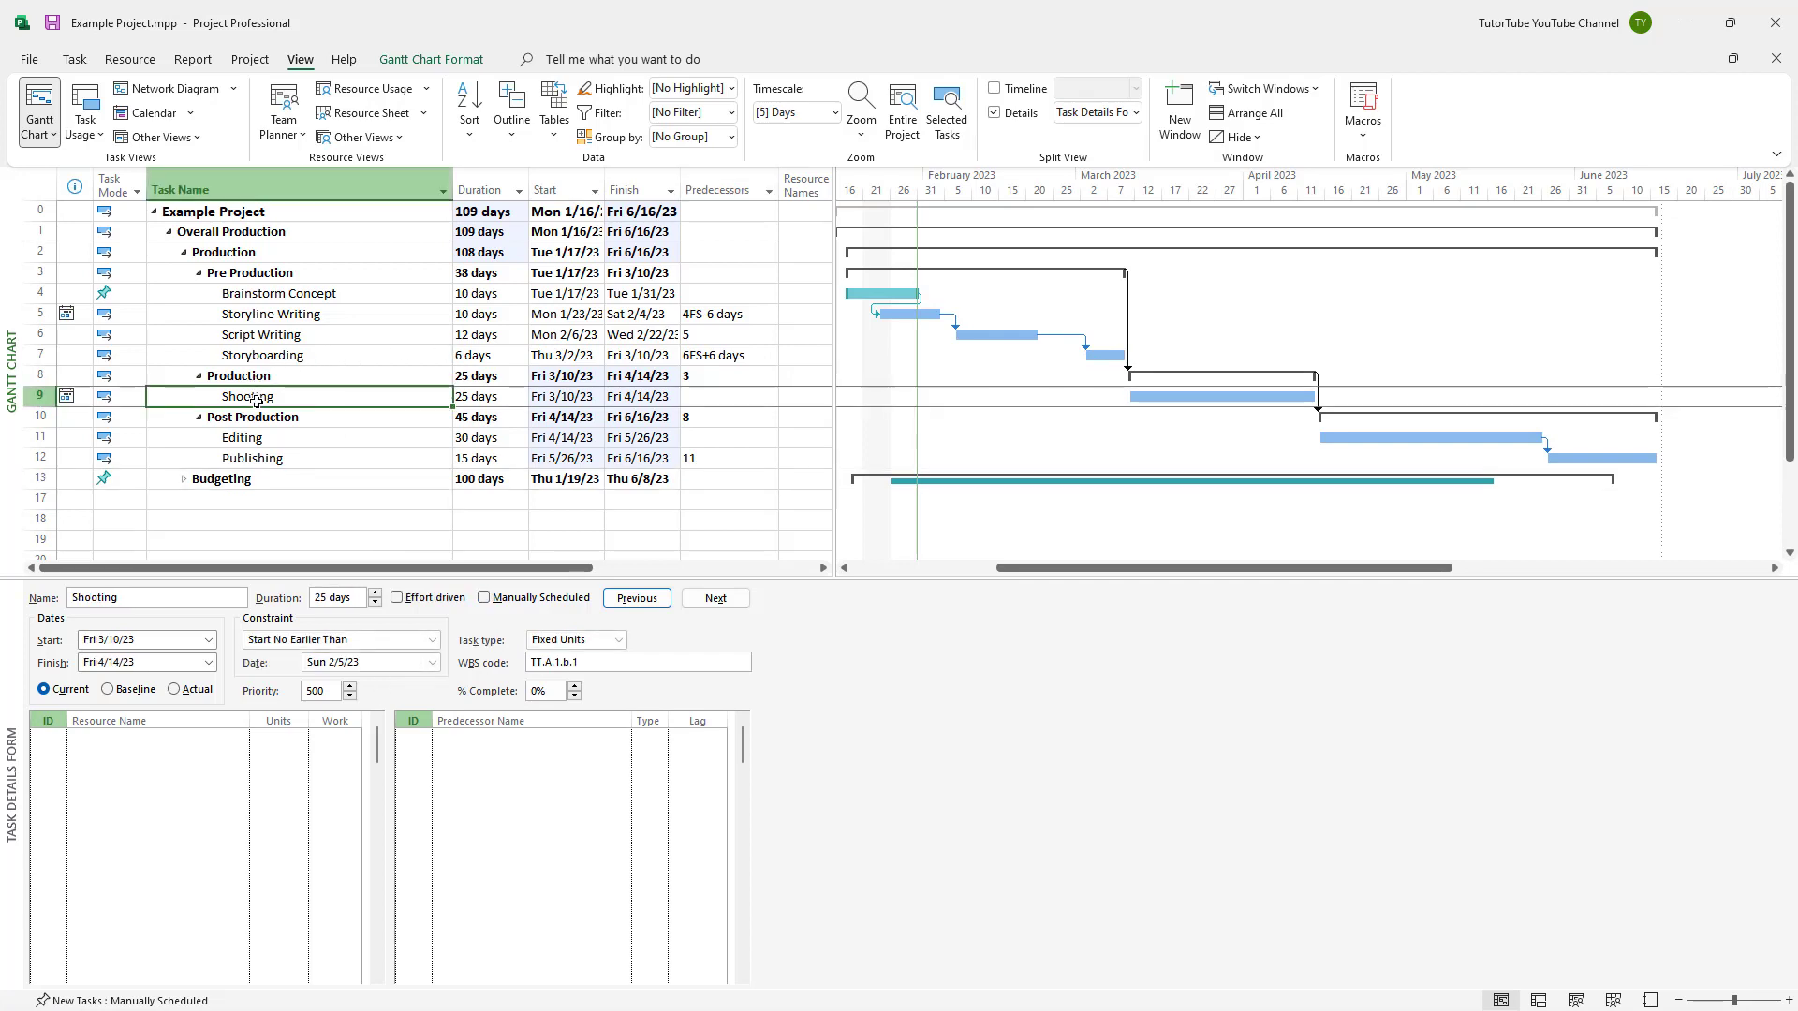
left_click(432, 663)
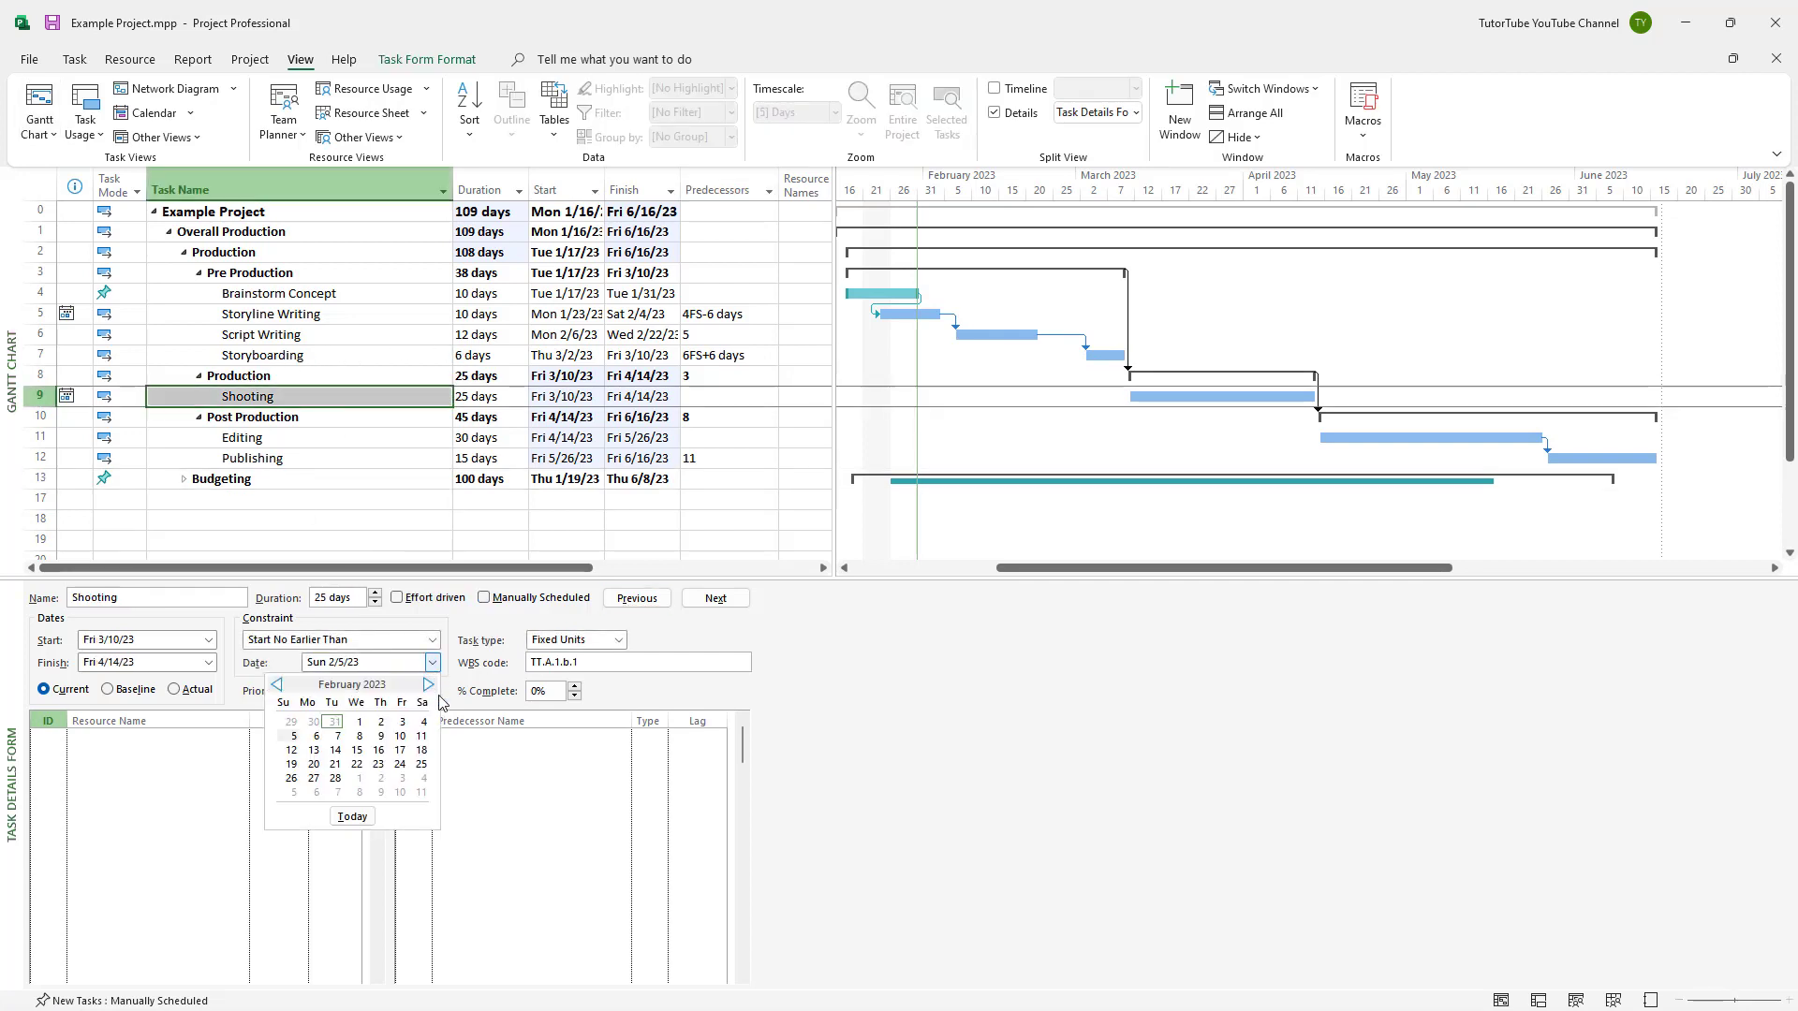
left_click(429, 685)
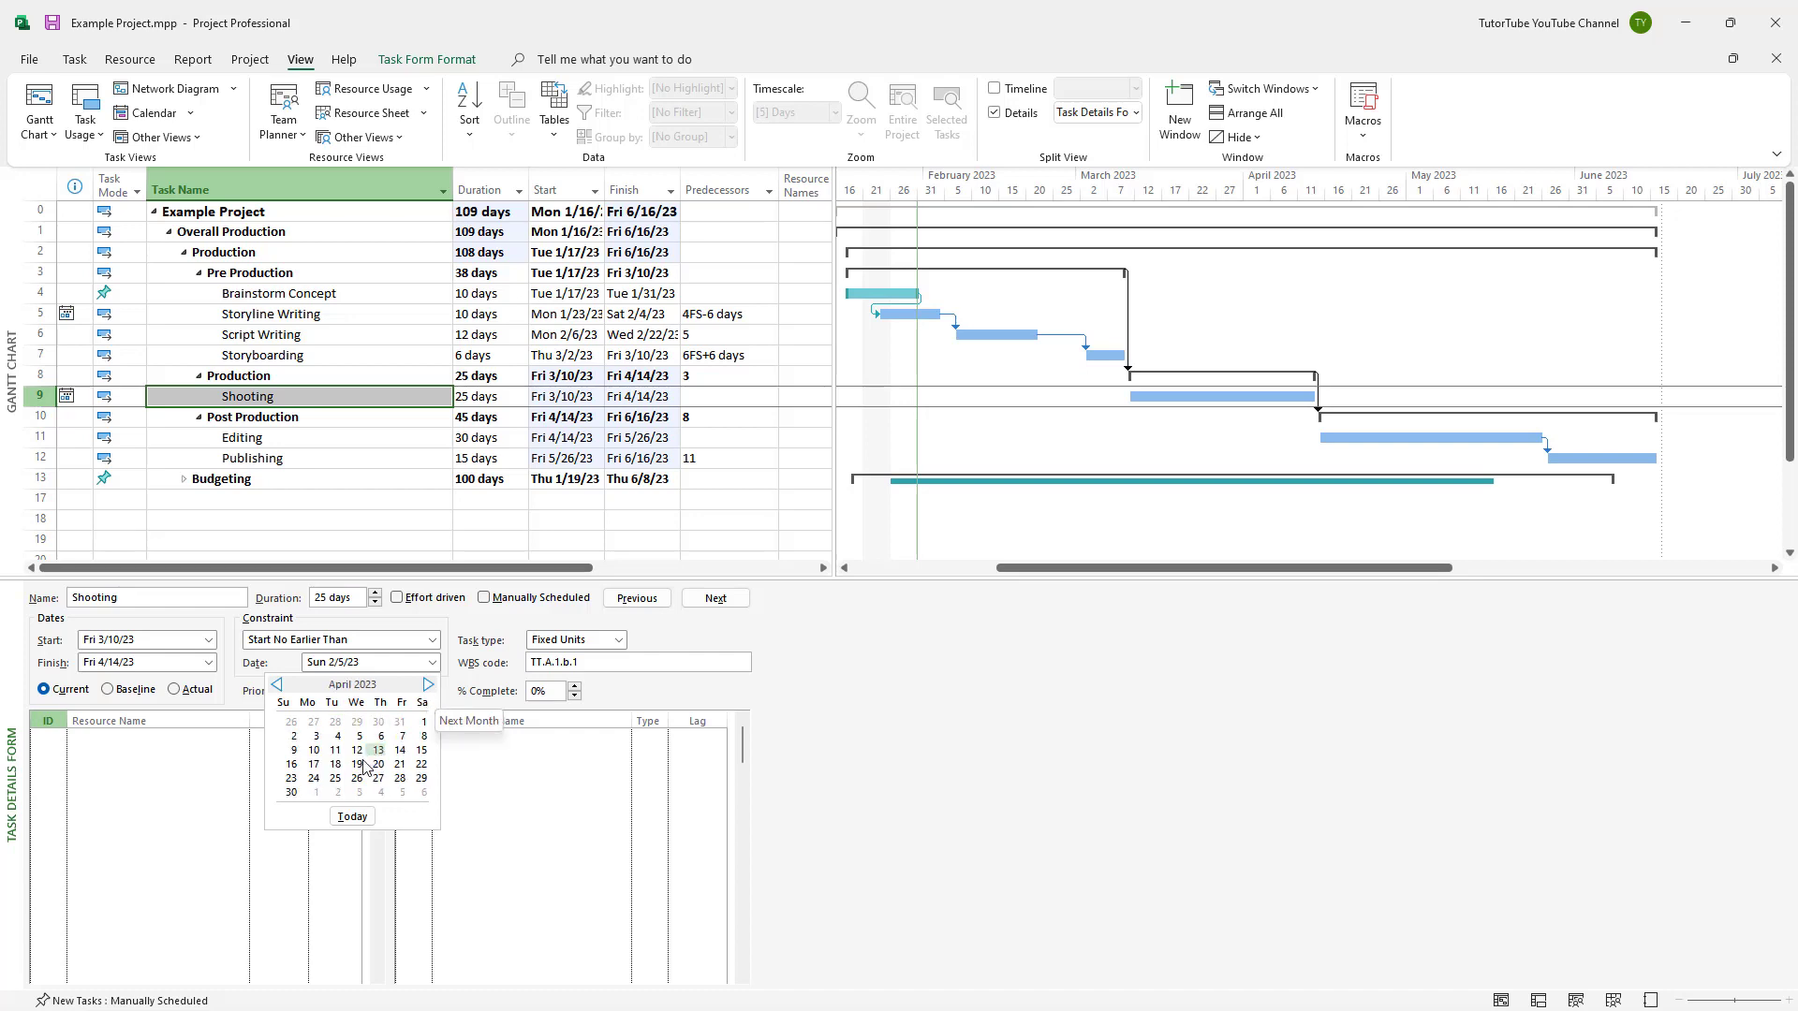
left_click(357, 764)
left_click(433, 664)
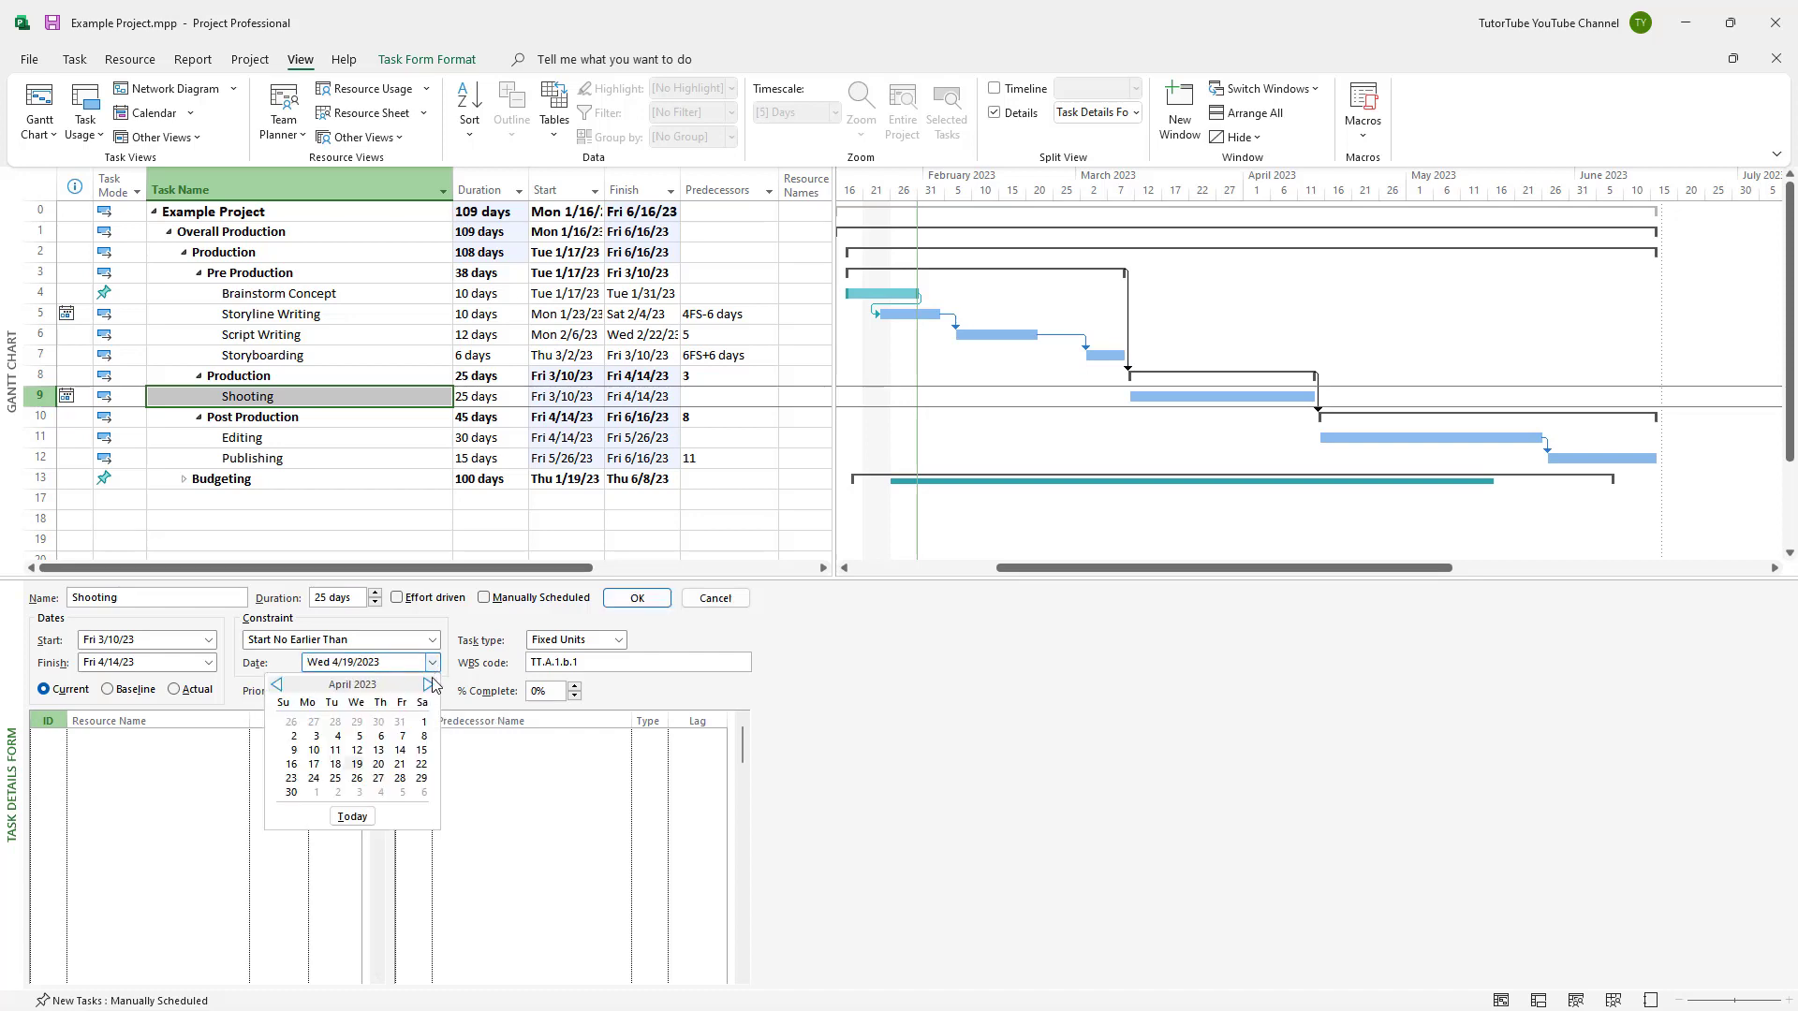
left_click(429, 685)
left_click(356, 750)
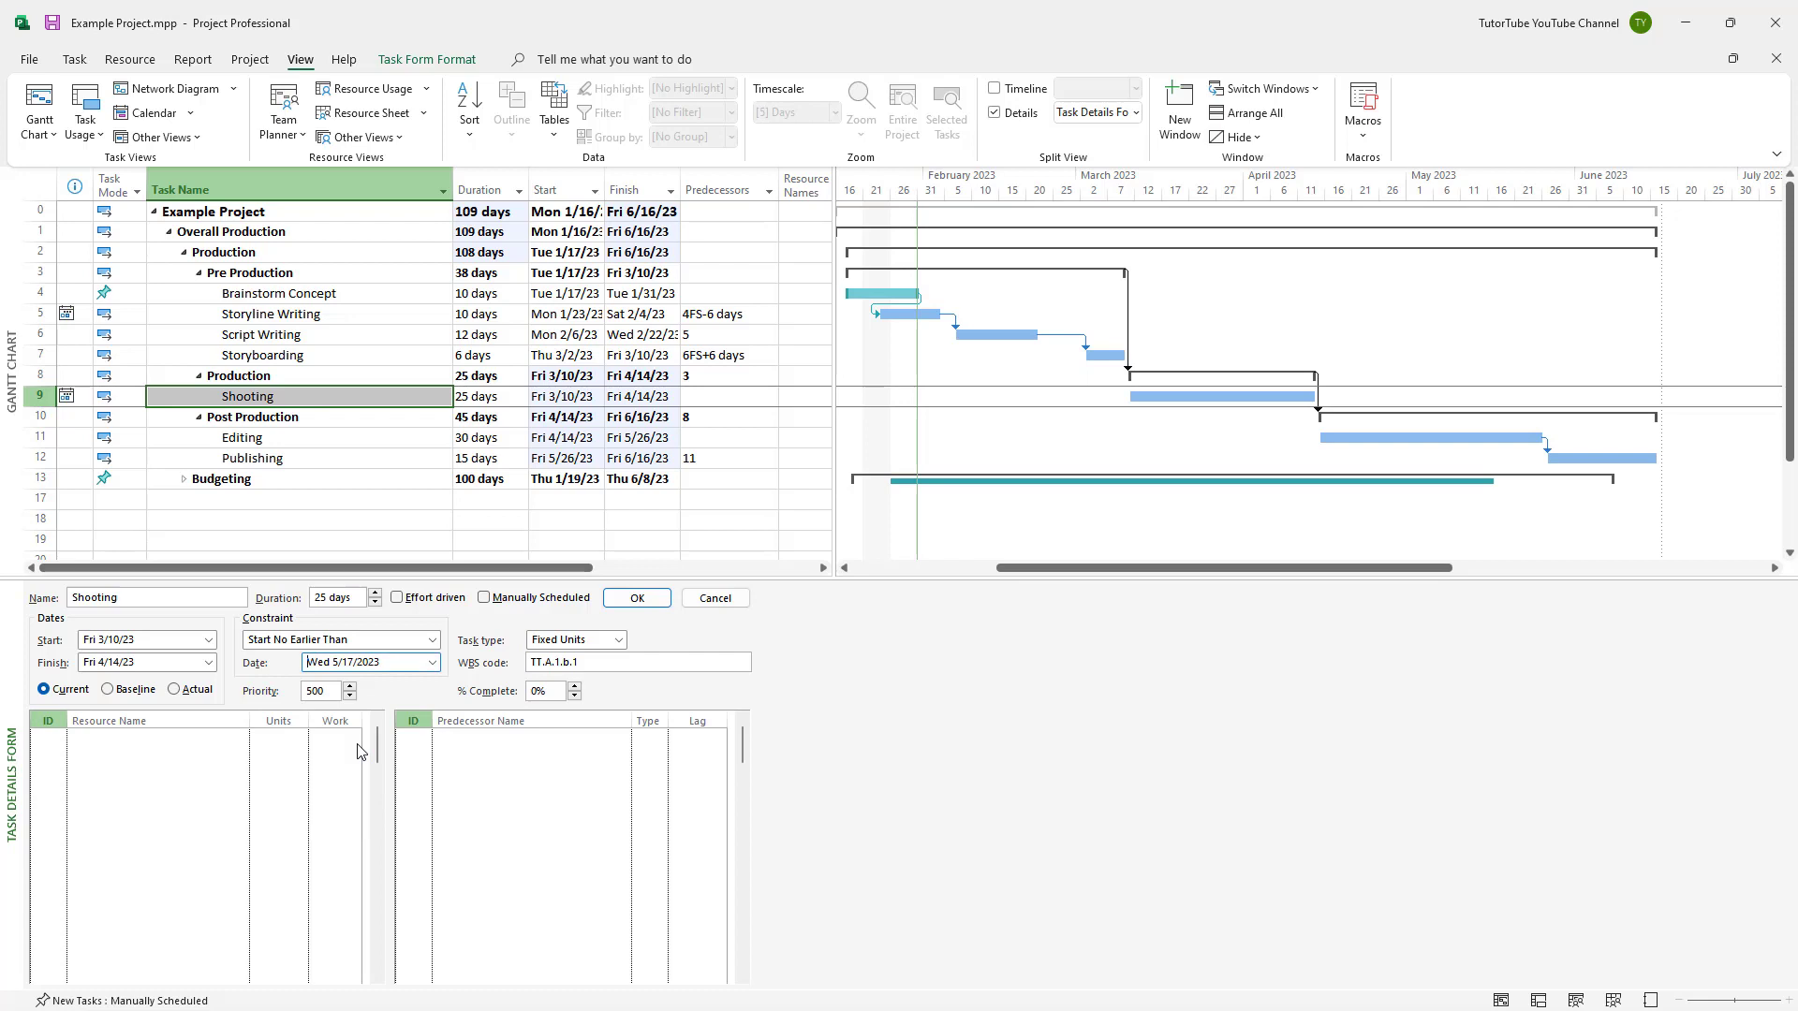
left_click(635, 599)
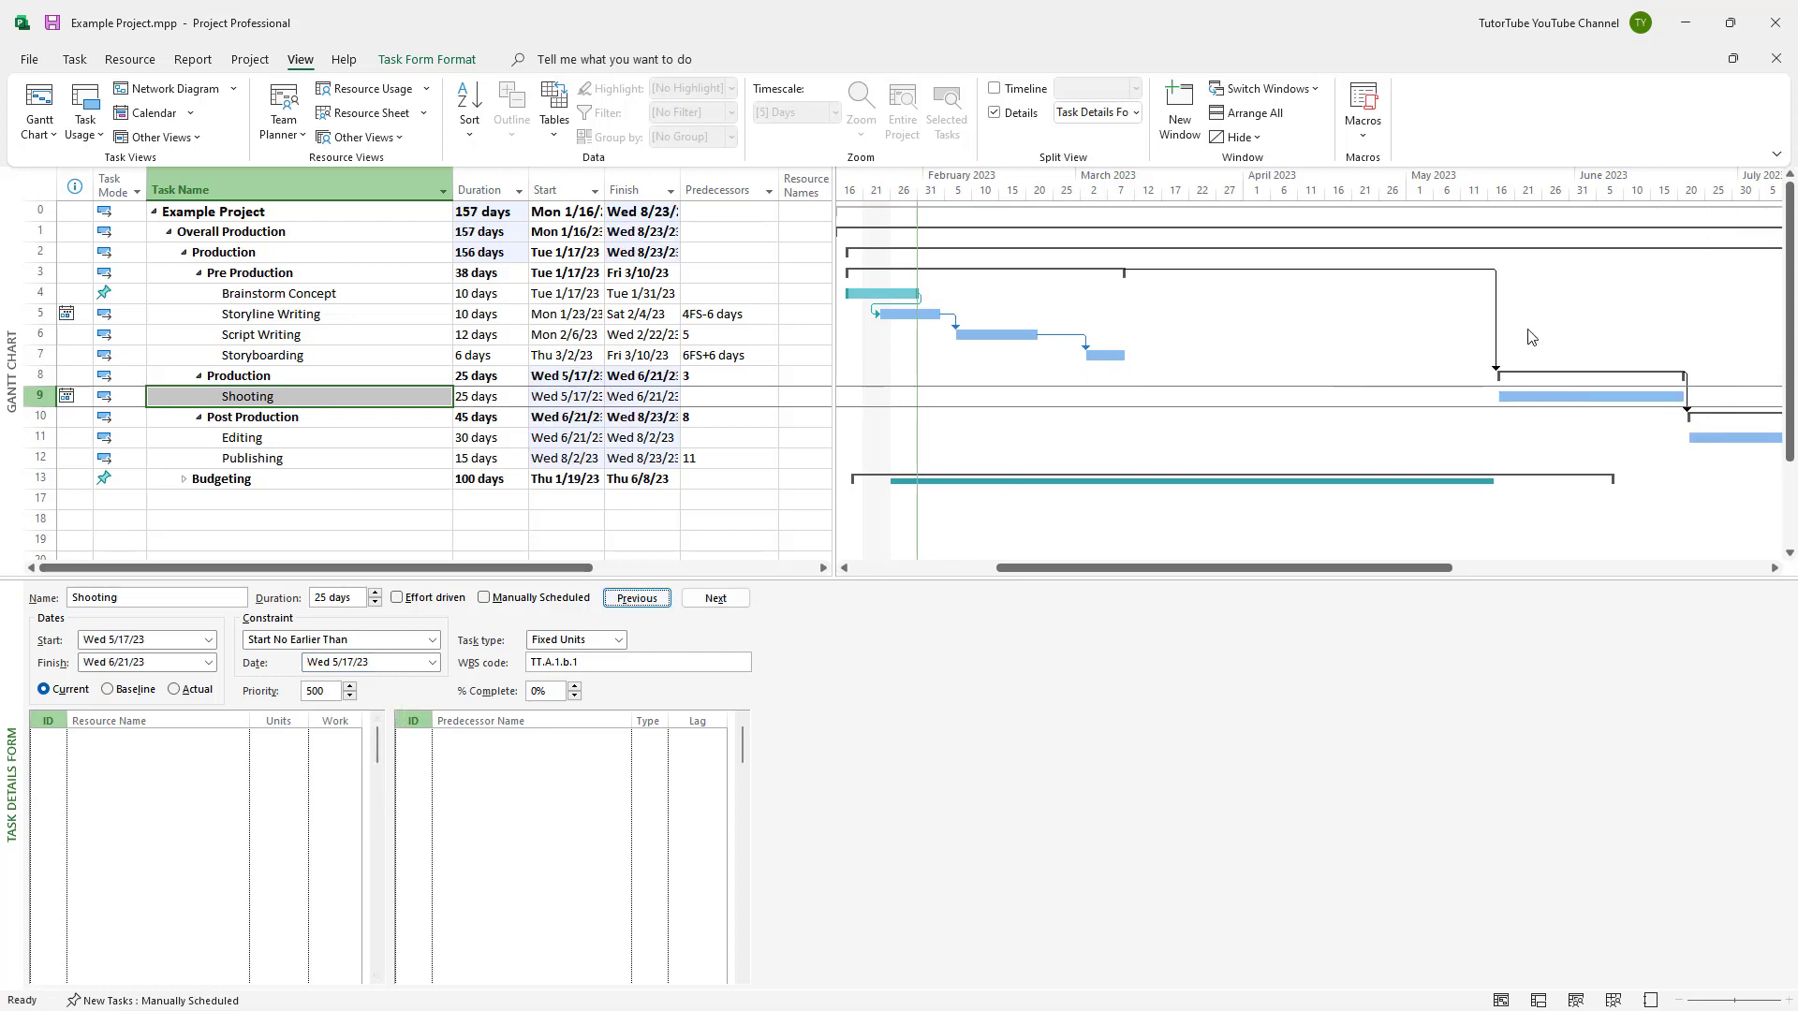
left_click_drag(1106, 572, 1421, 573)
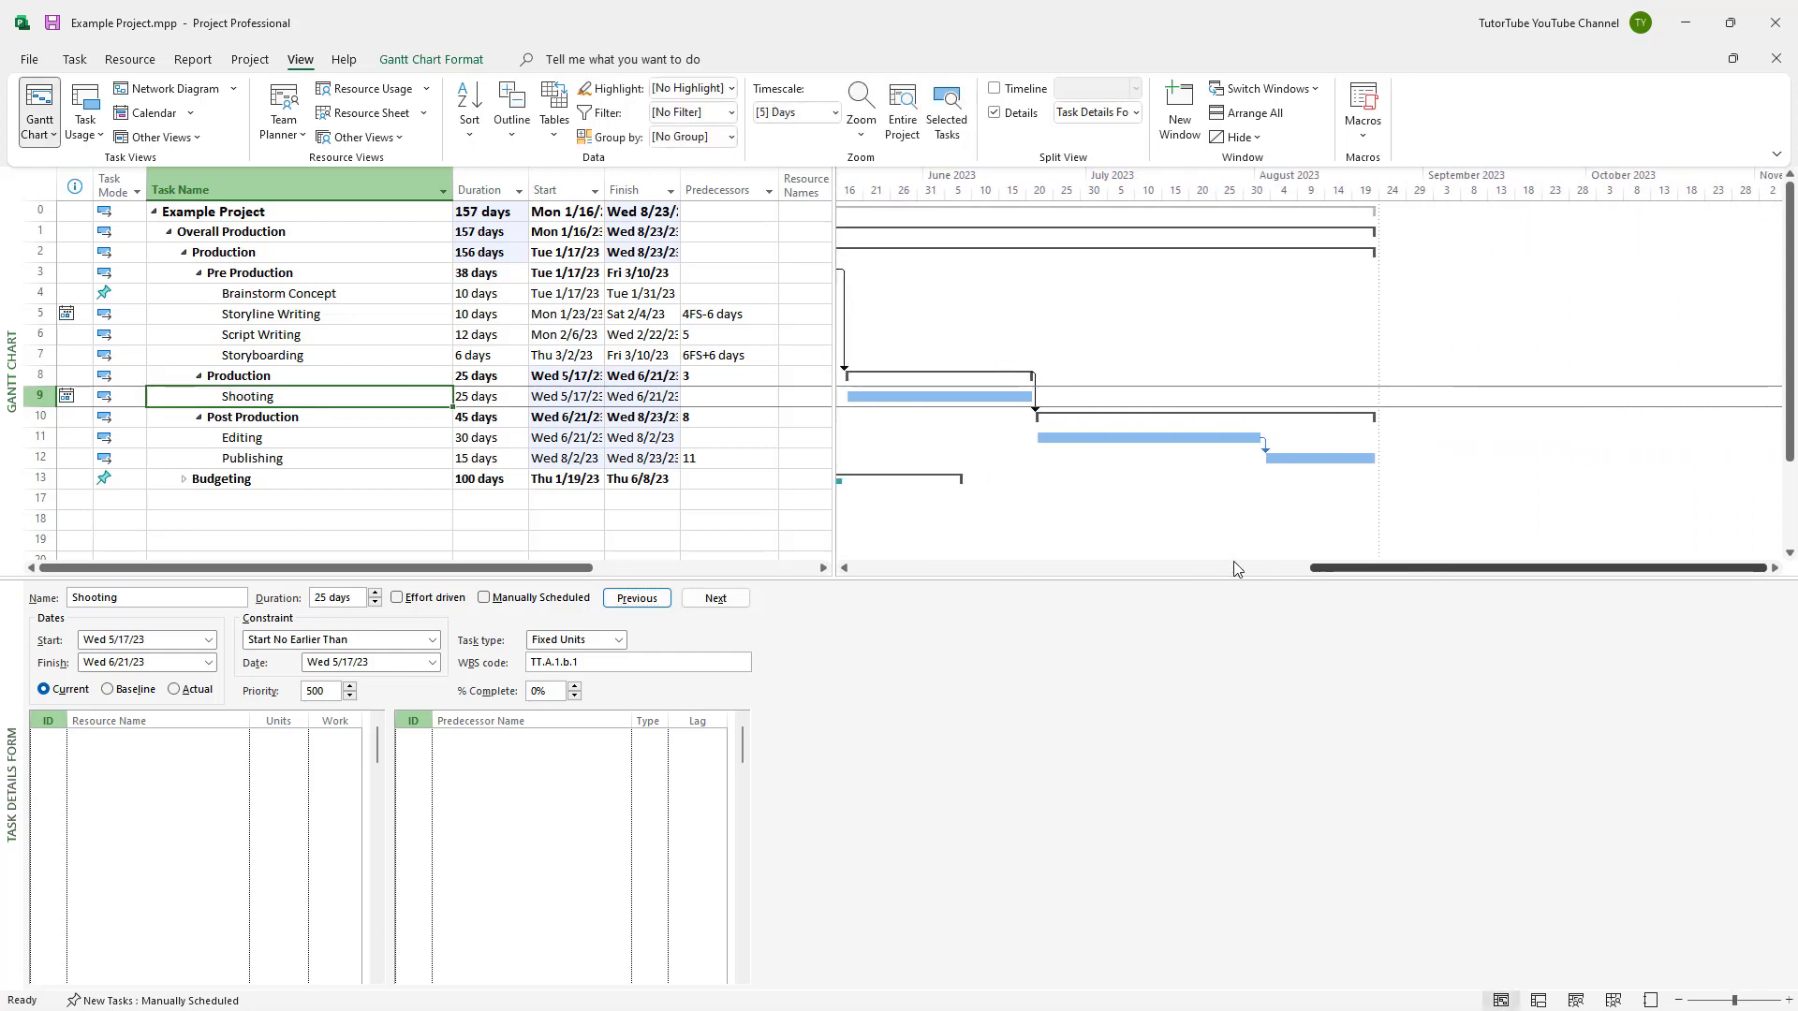
Select Publishing and choose the Must Finish On constraint
left_click(274, 458)
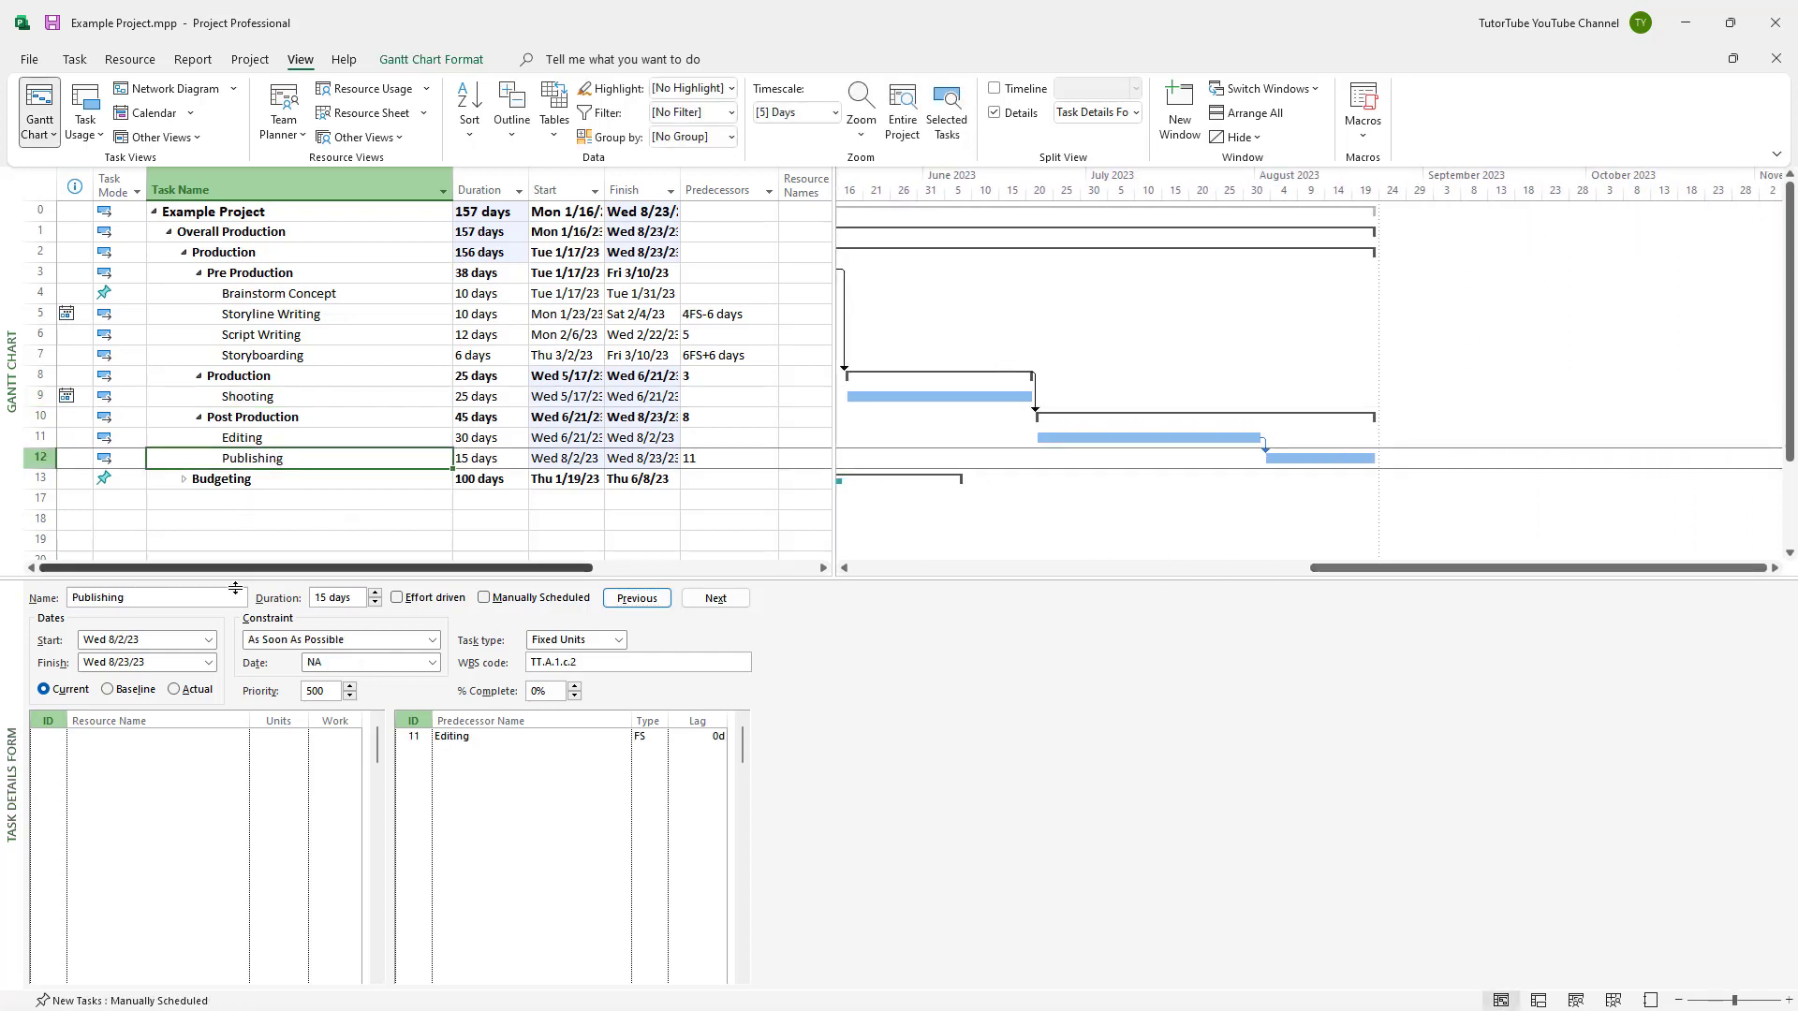
left_click(136, 663)
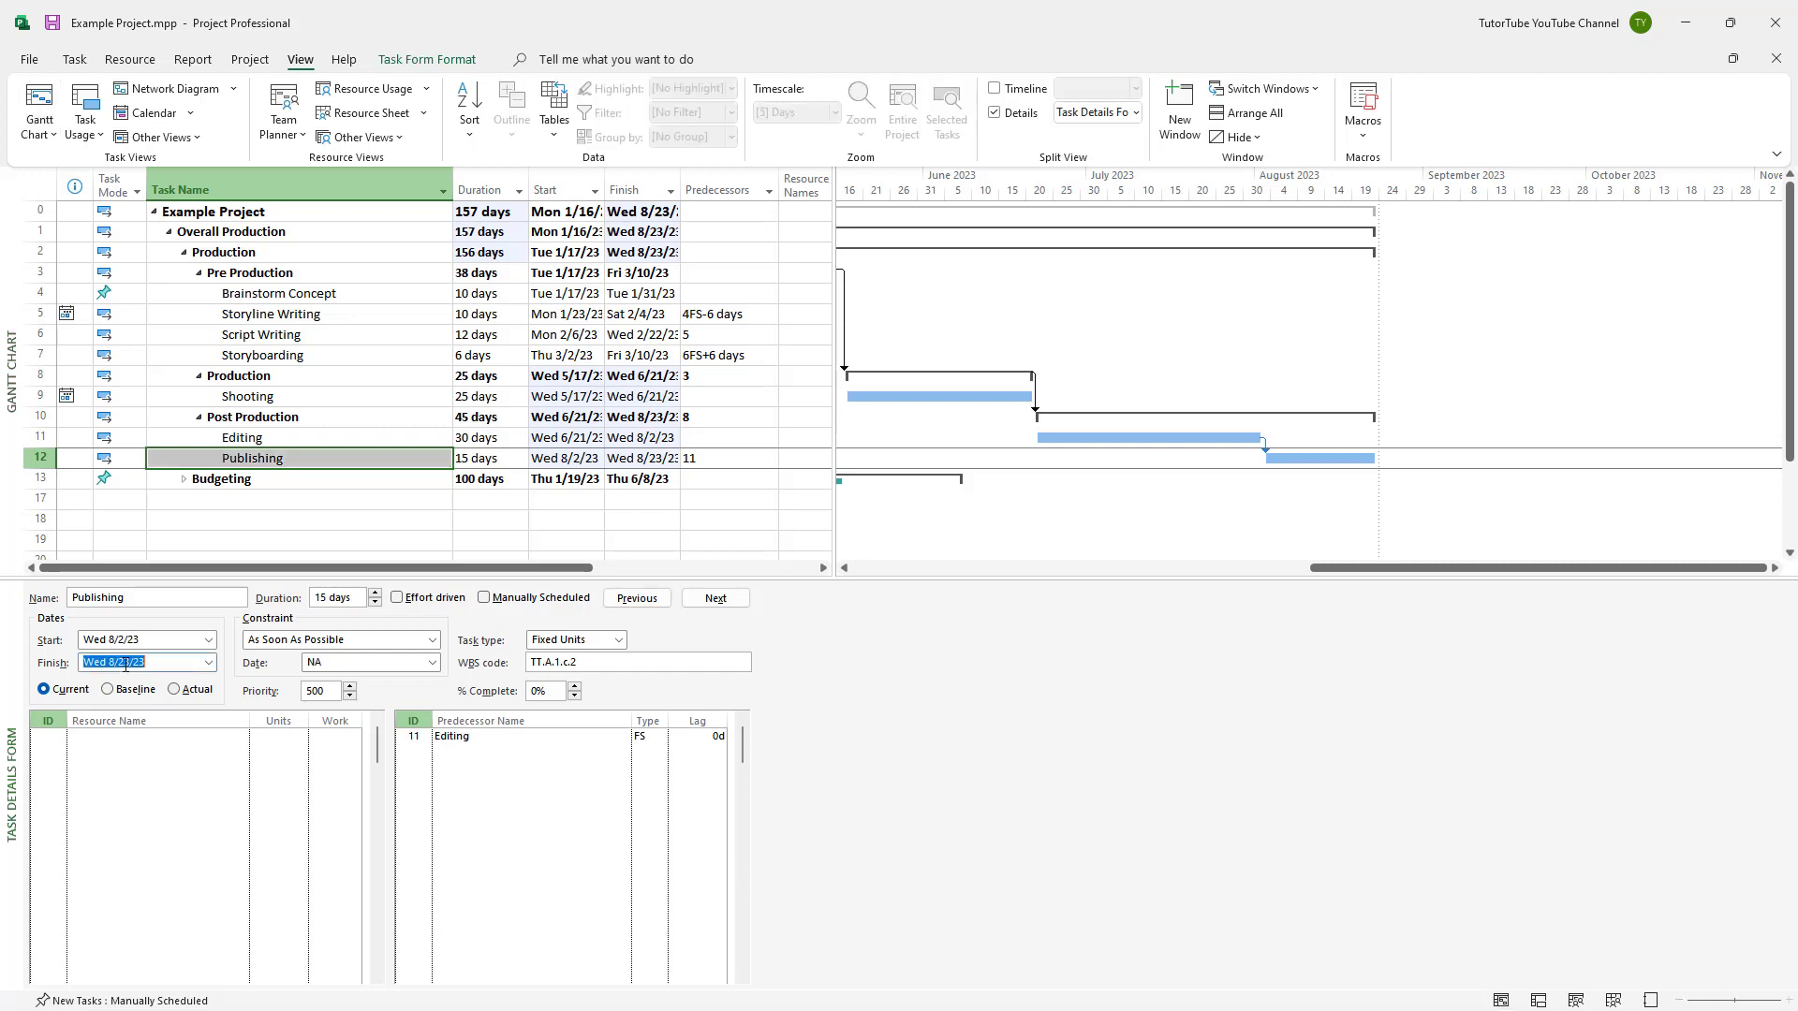
left_click(432, 640)
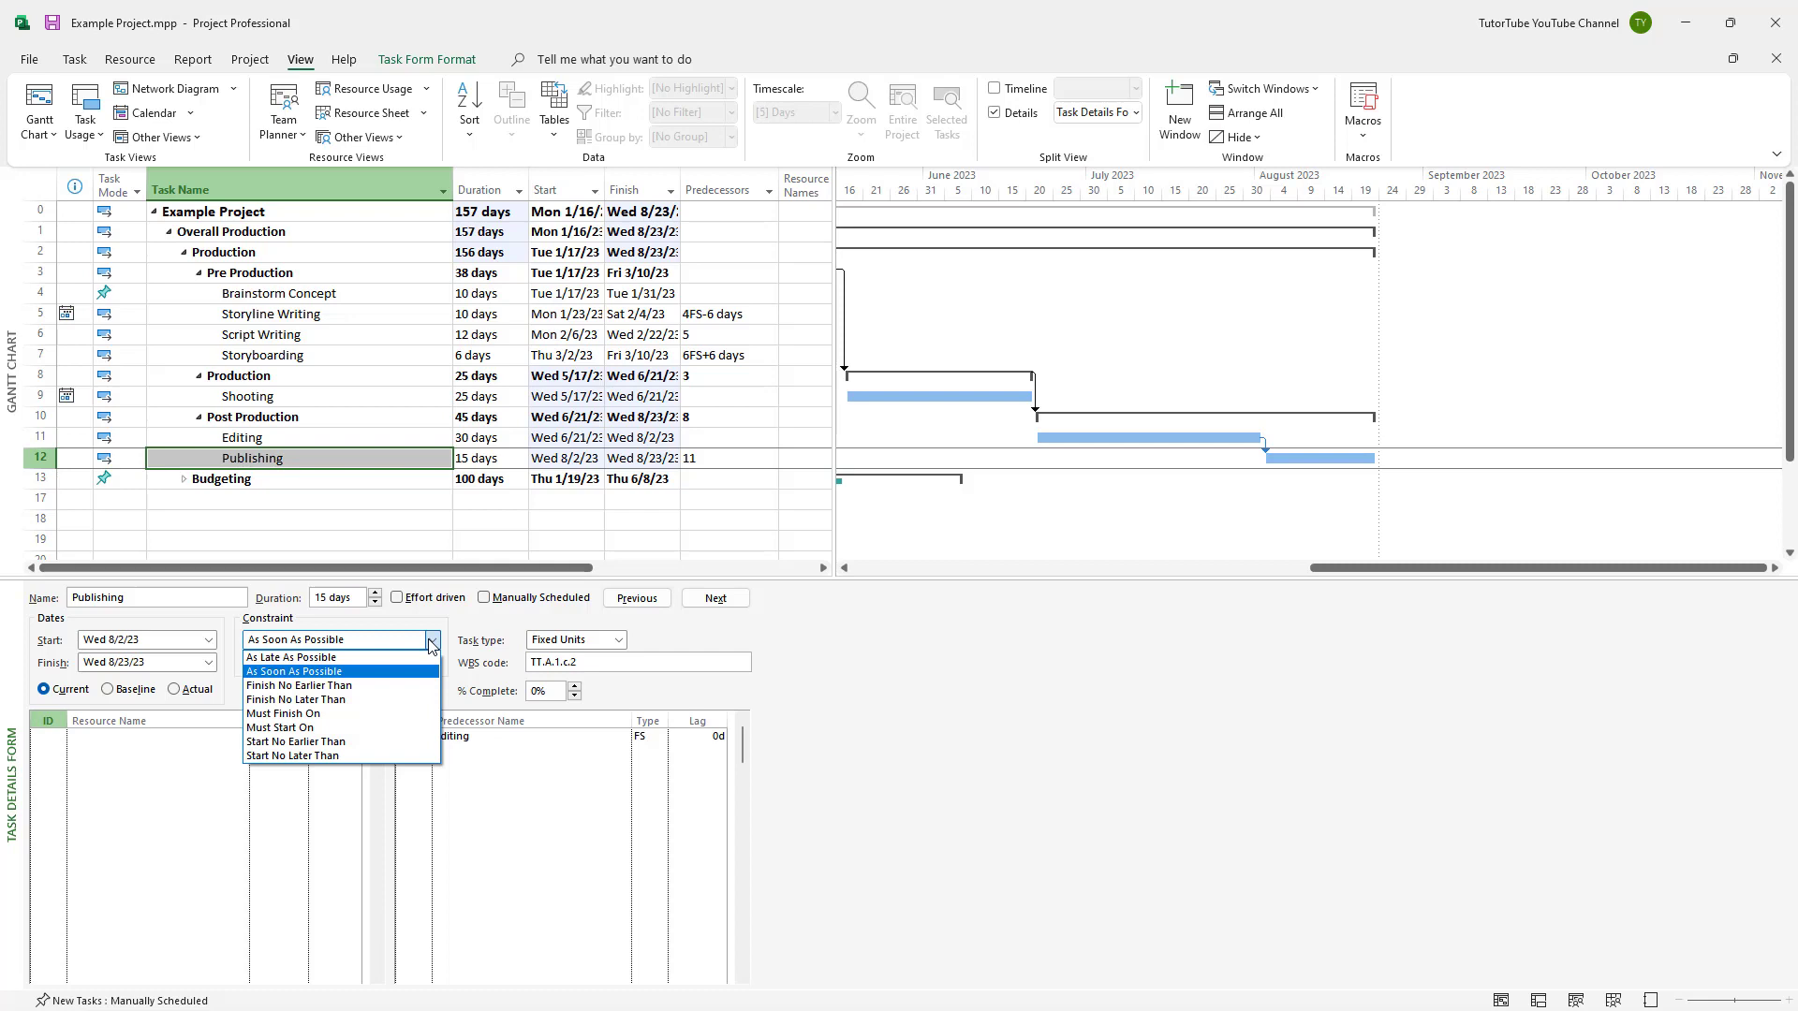
left_click(375, 714)
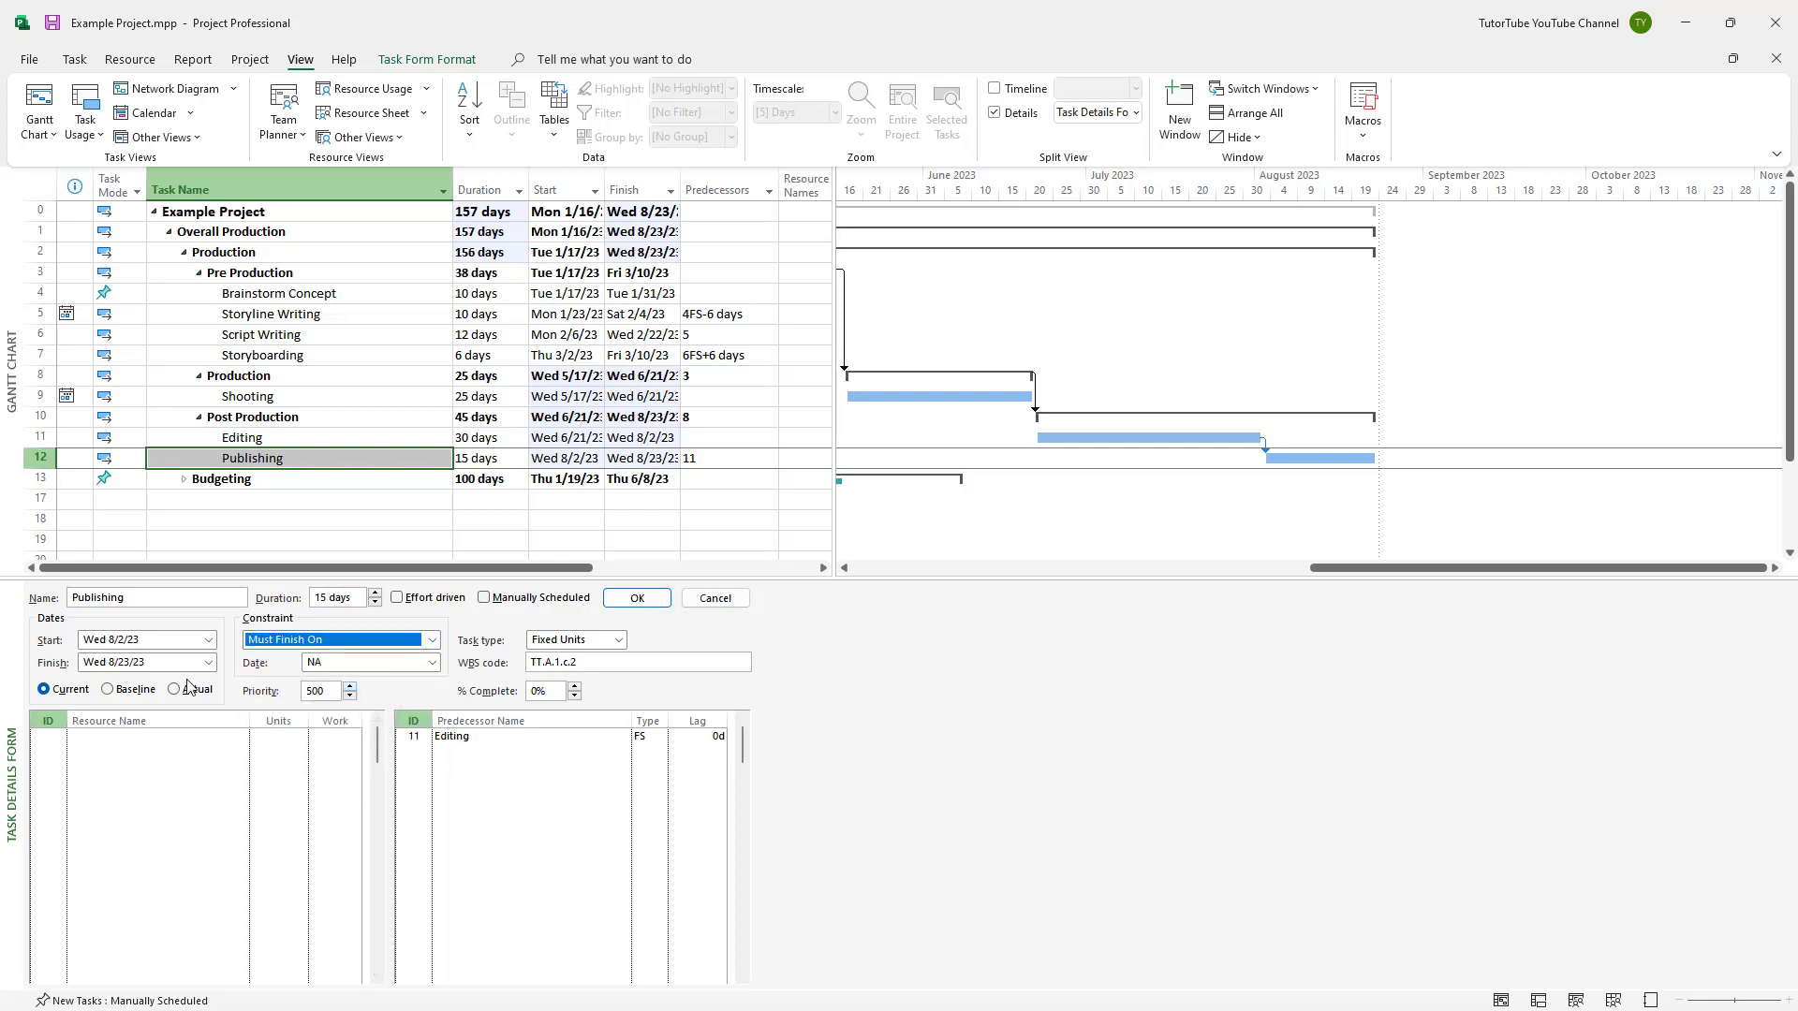
Set the Must Finish On date to 8/31/2023, apply it, then change it to 8/1/2023
left_click(433, 662)
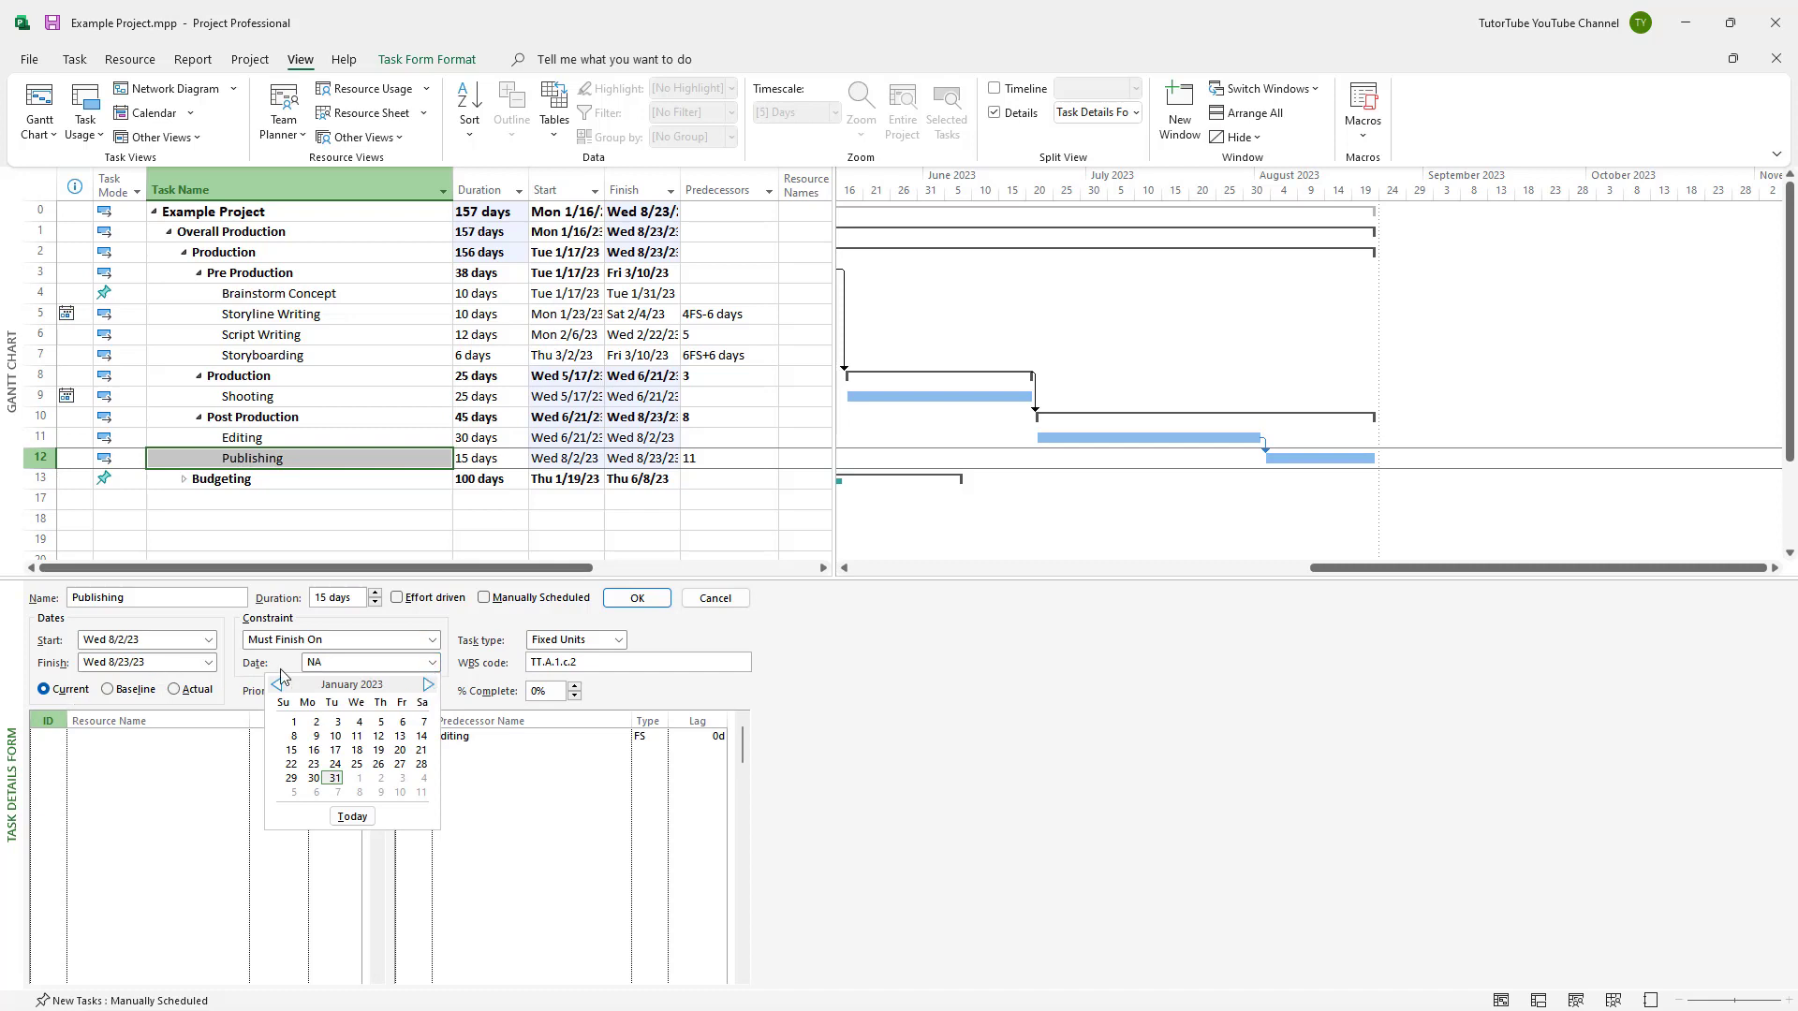
left_click(427, 686)
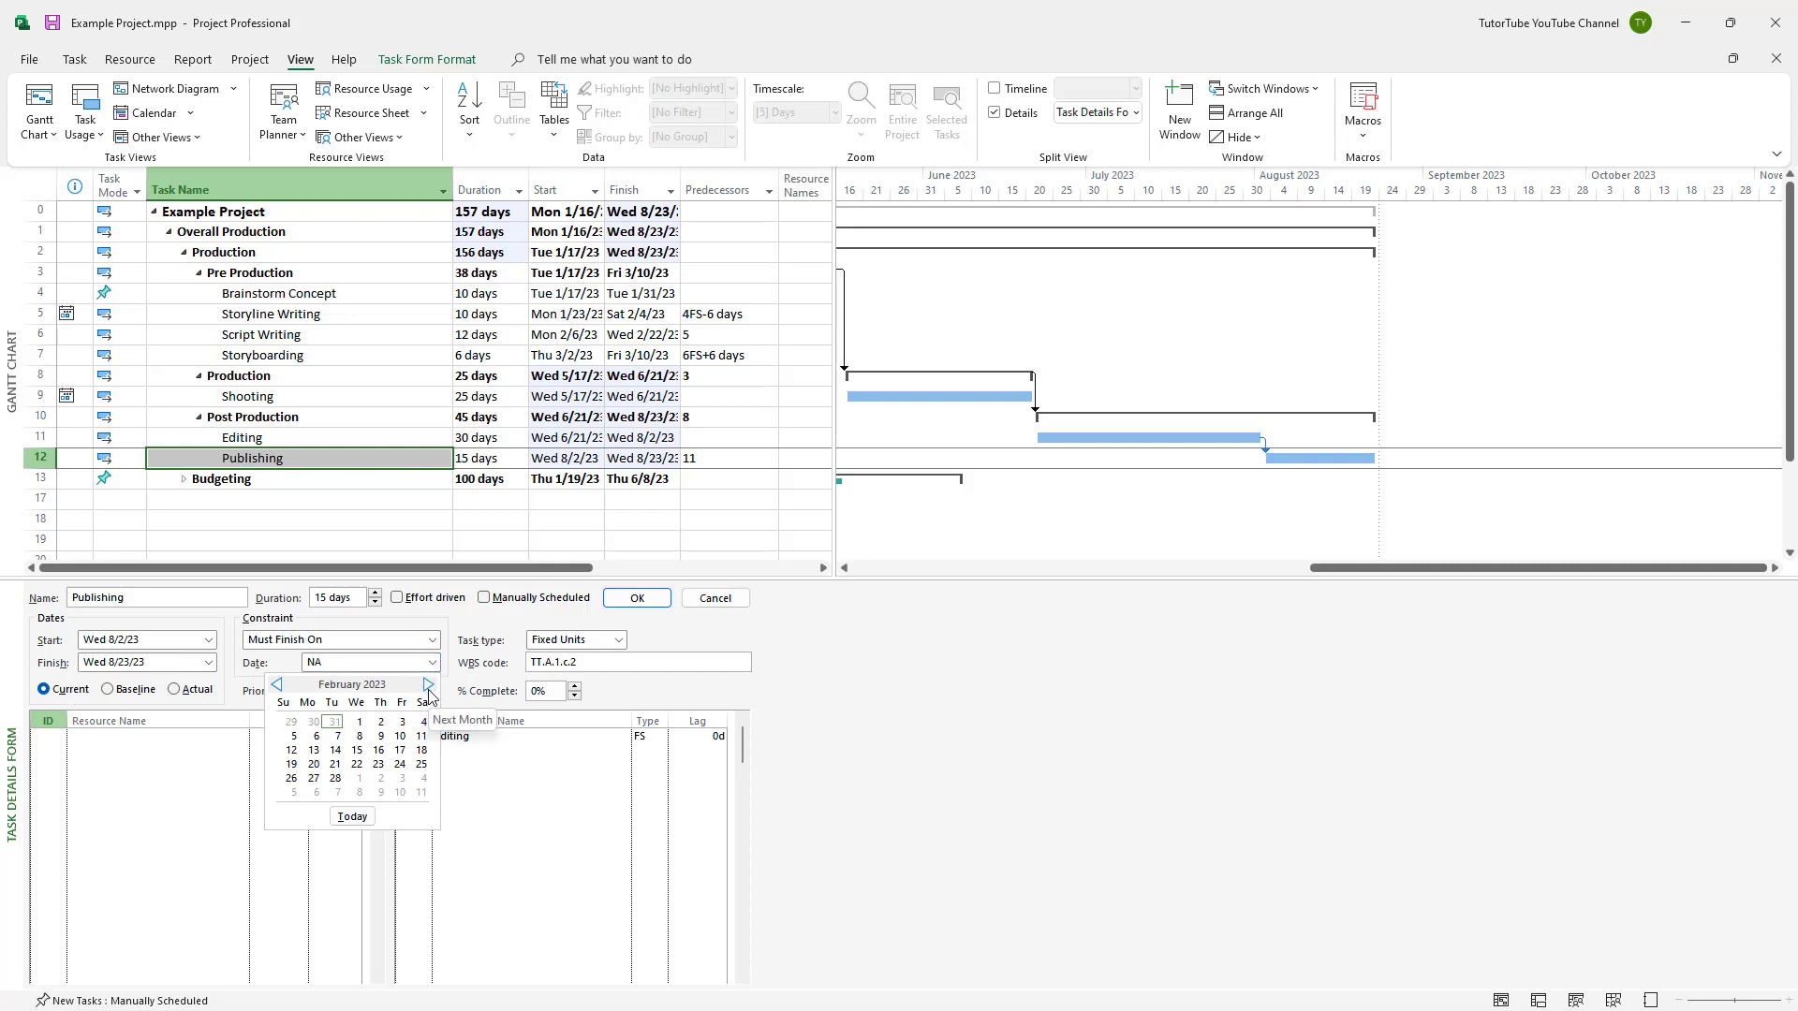
left_click(428, 685)
left_click(428, 686)
left_click(428, 686)
left_click(428, 686)
left_click(428, 686)
left_click(428, 685)
left_click(377, 779)
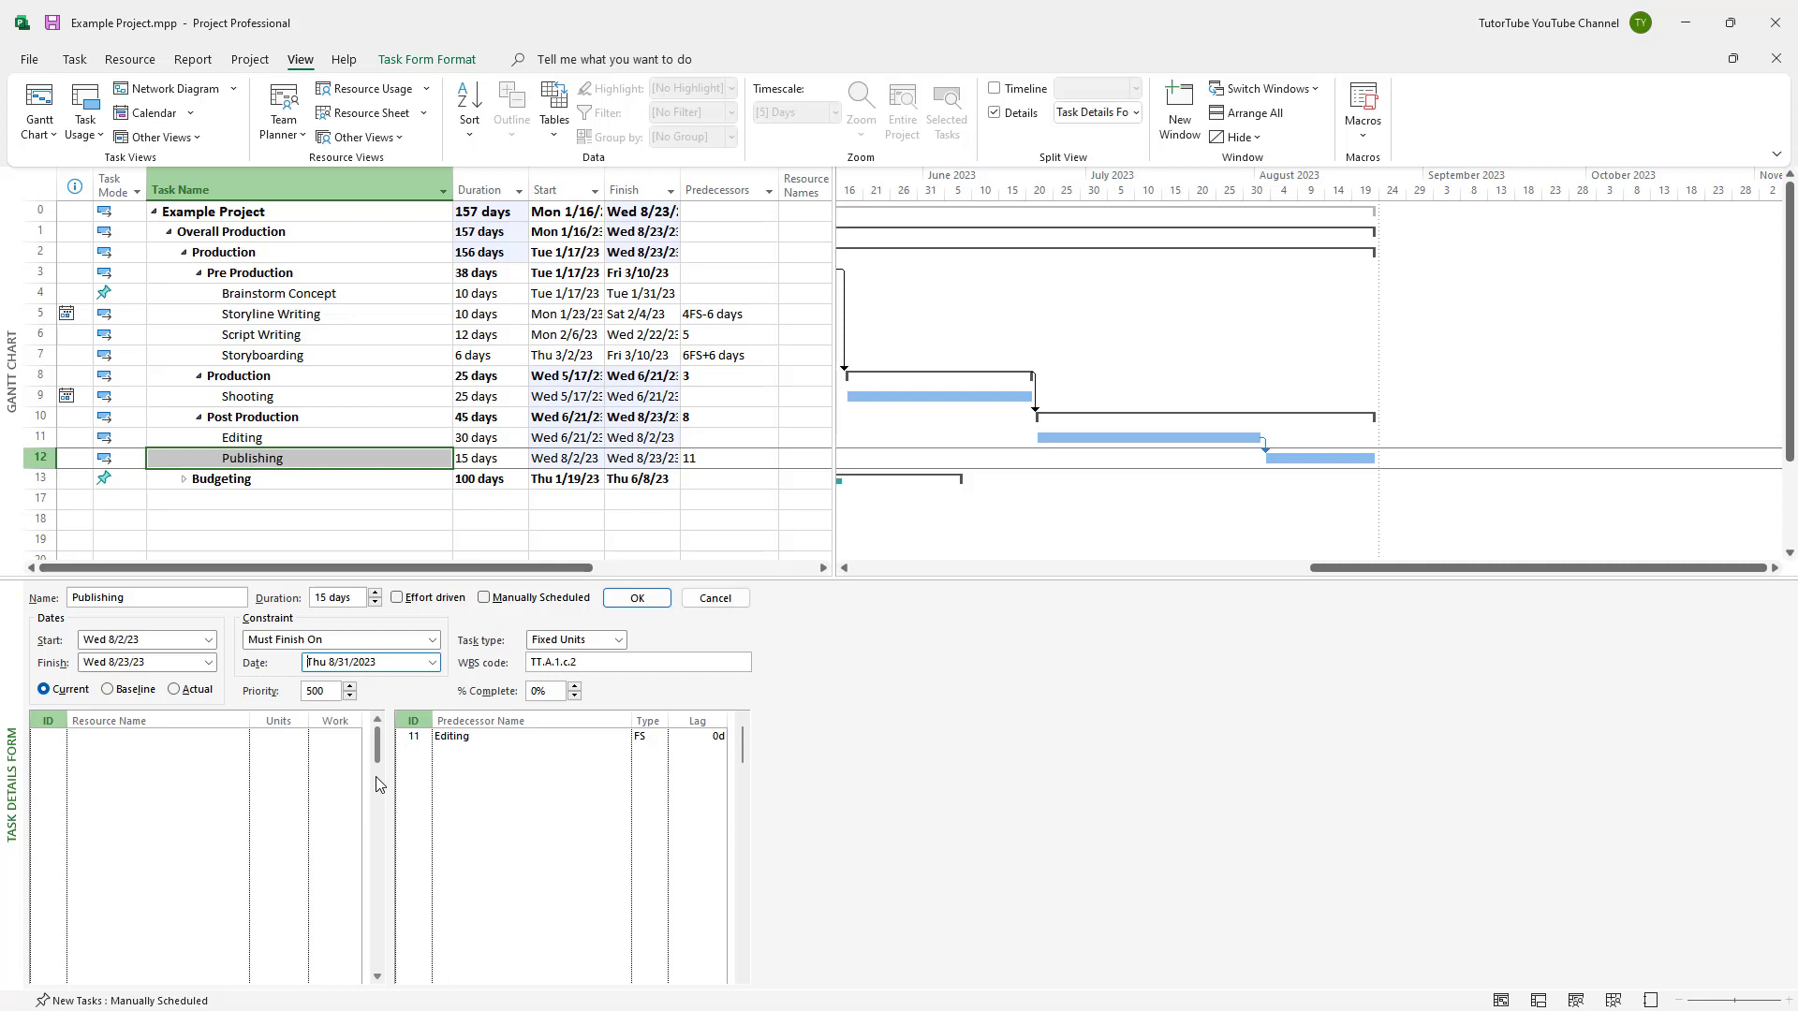
left_click(637, 599)
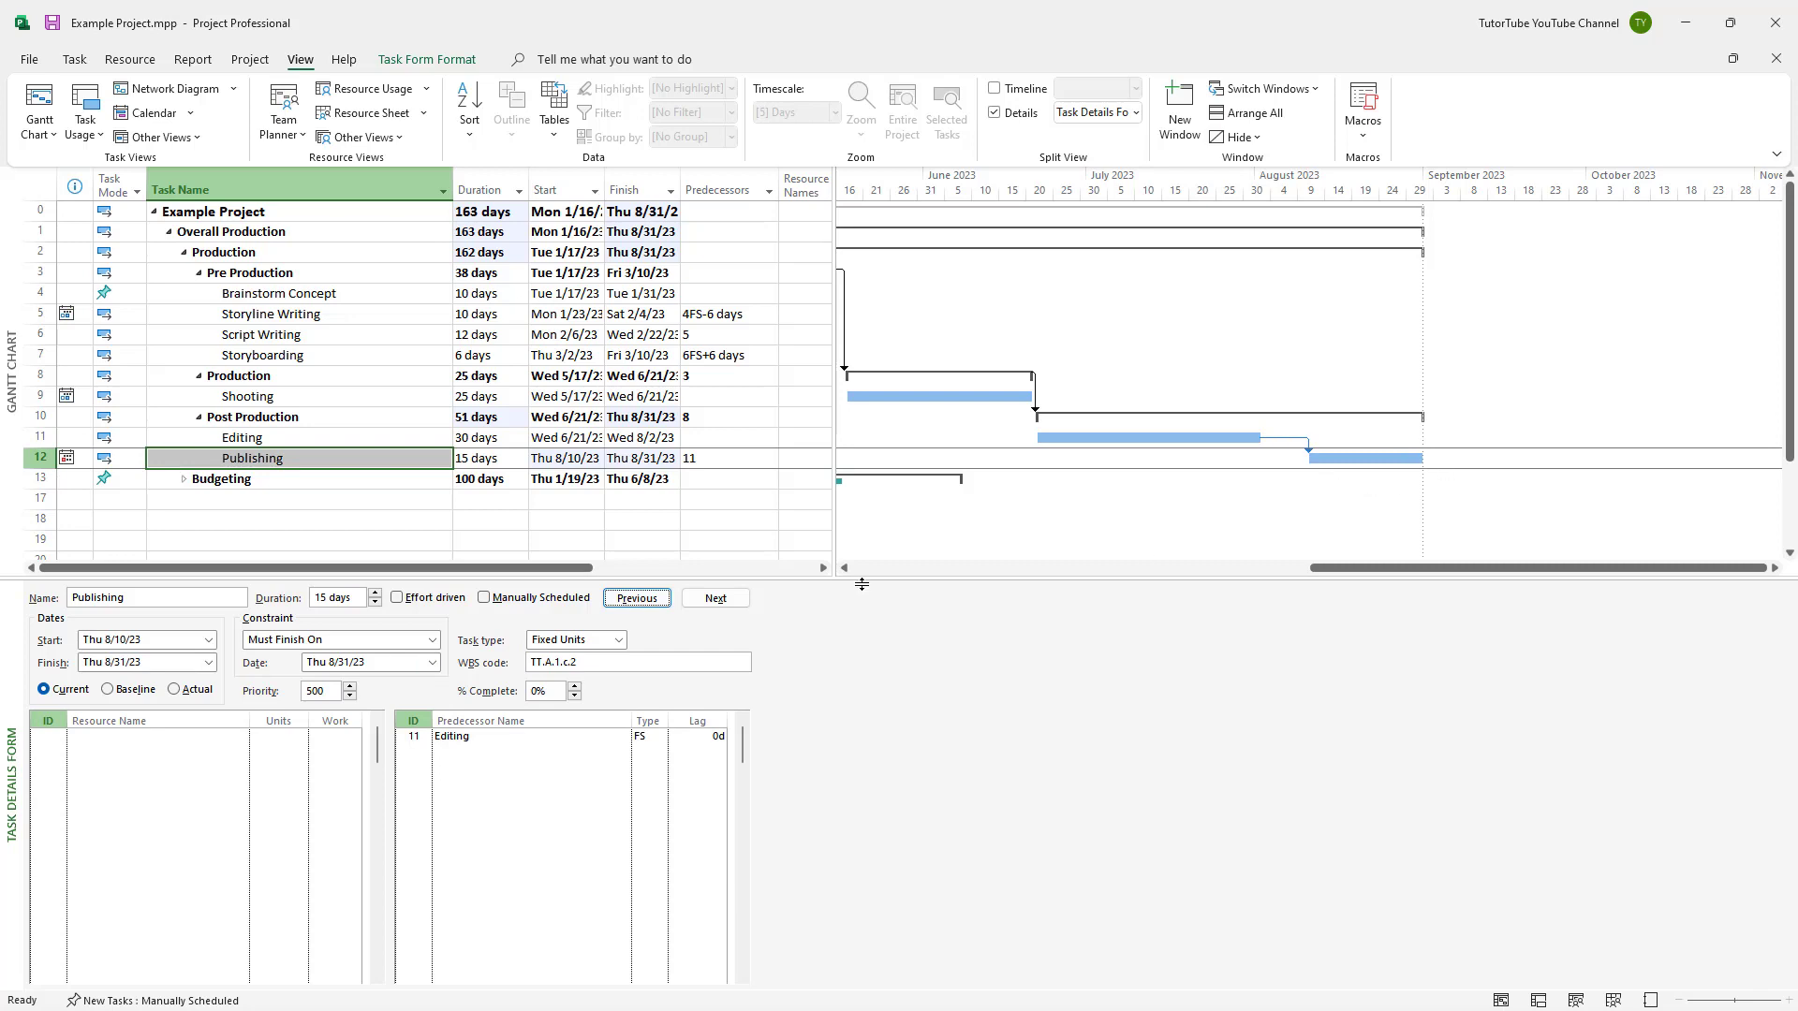
left_click(433, 662)
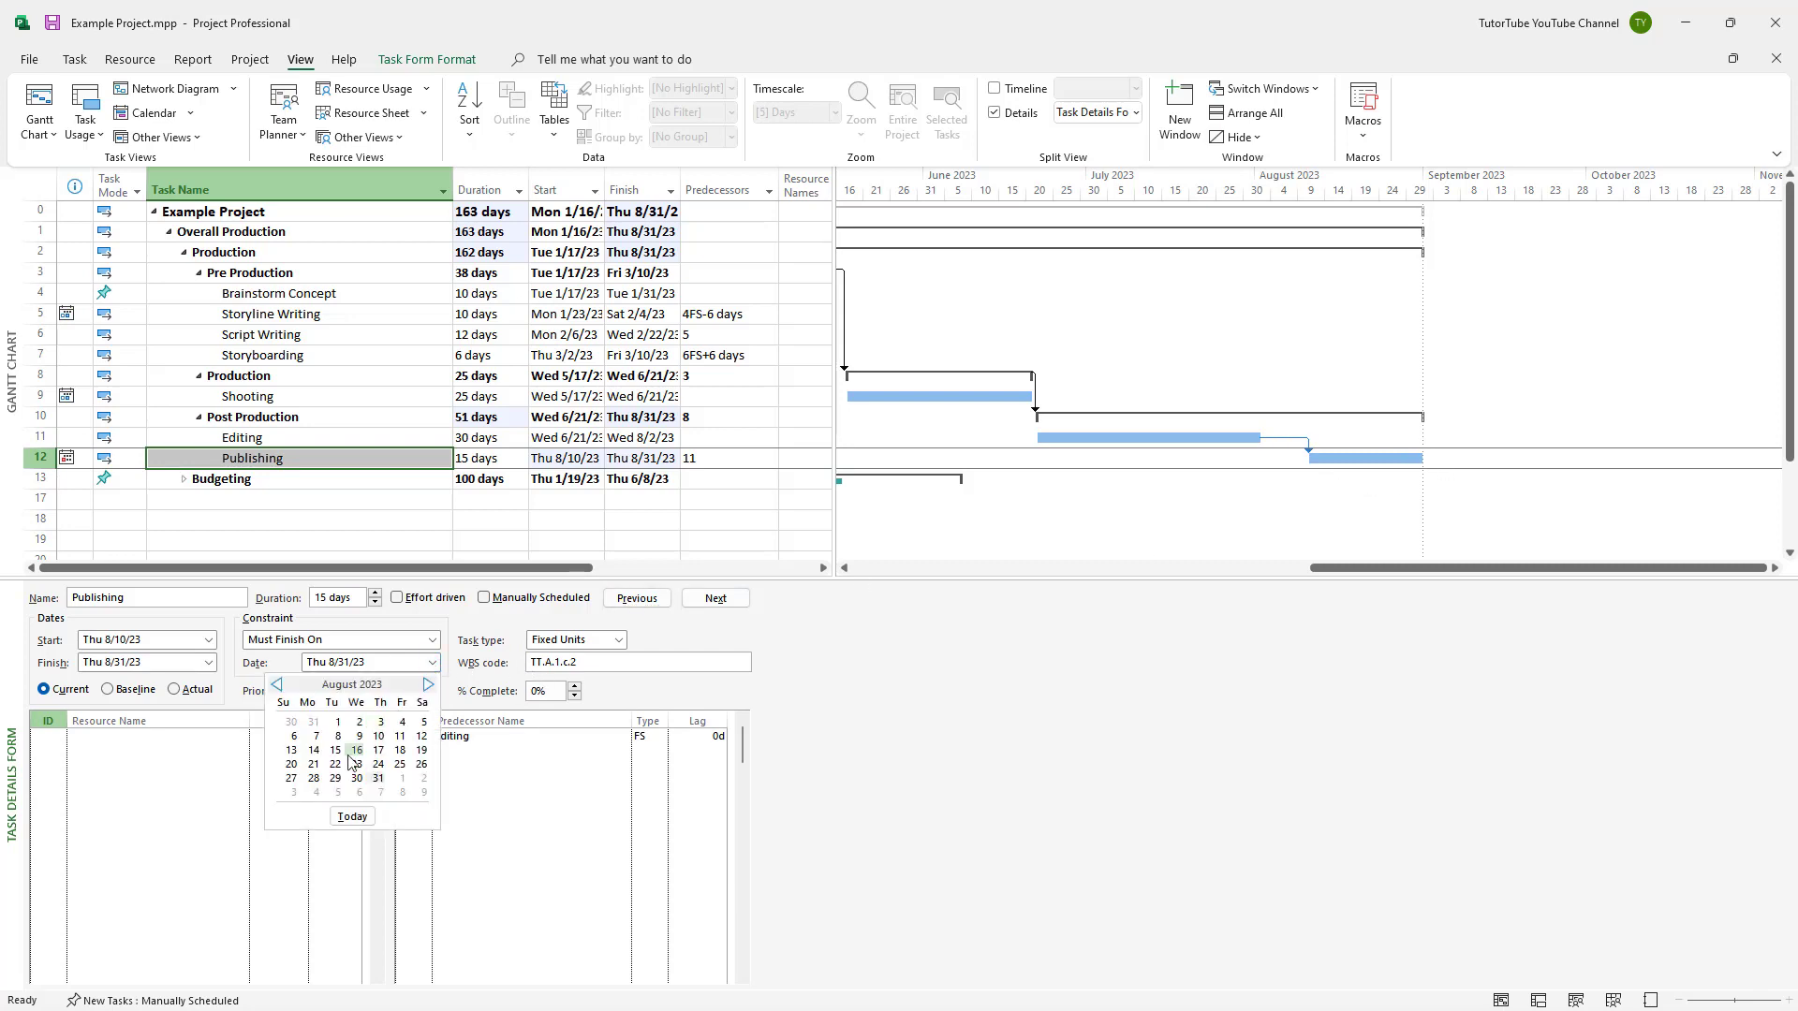
left_click(338, 722)
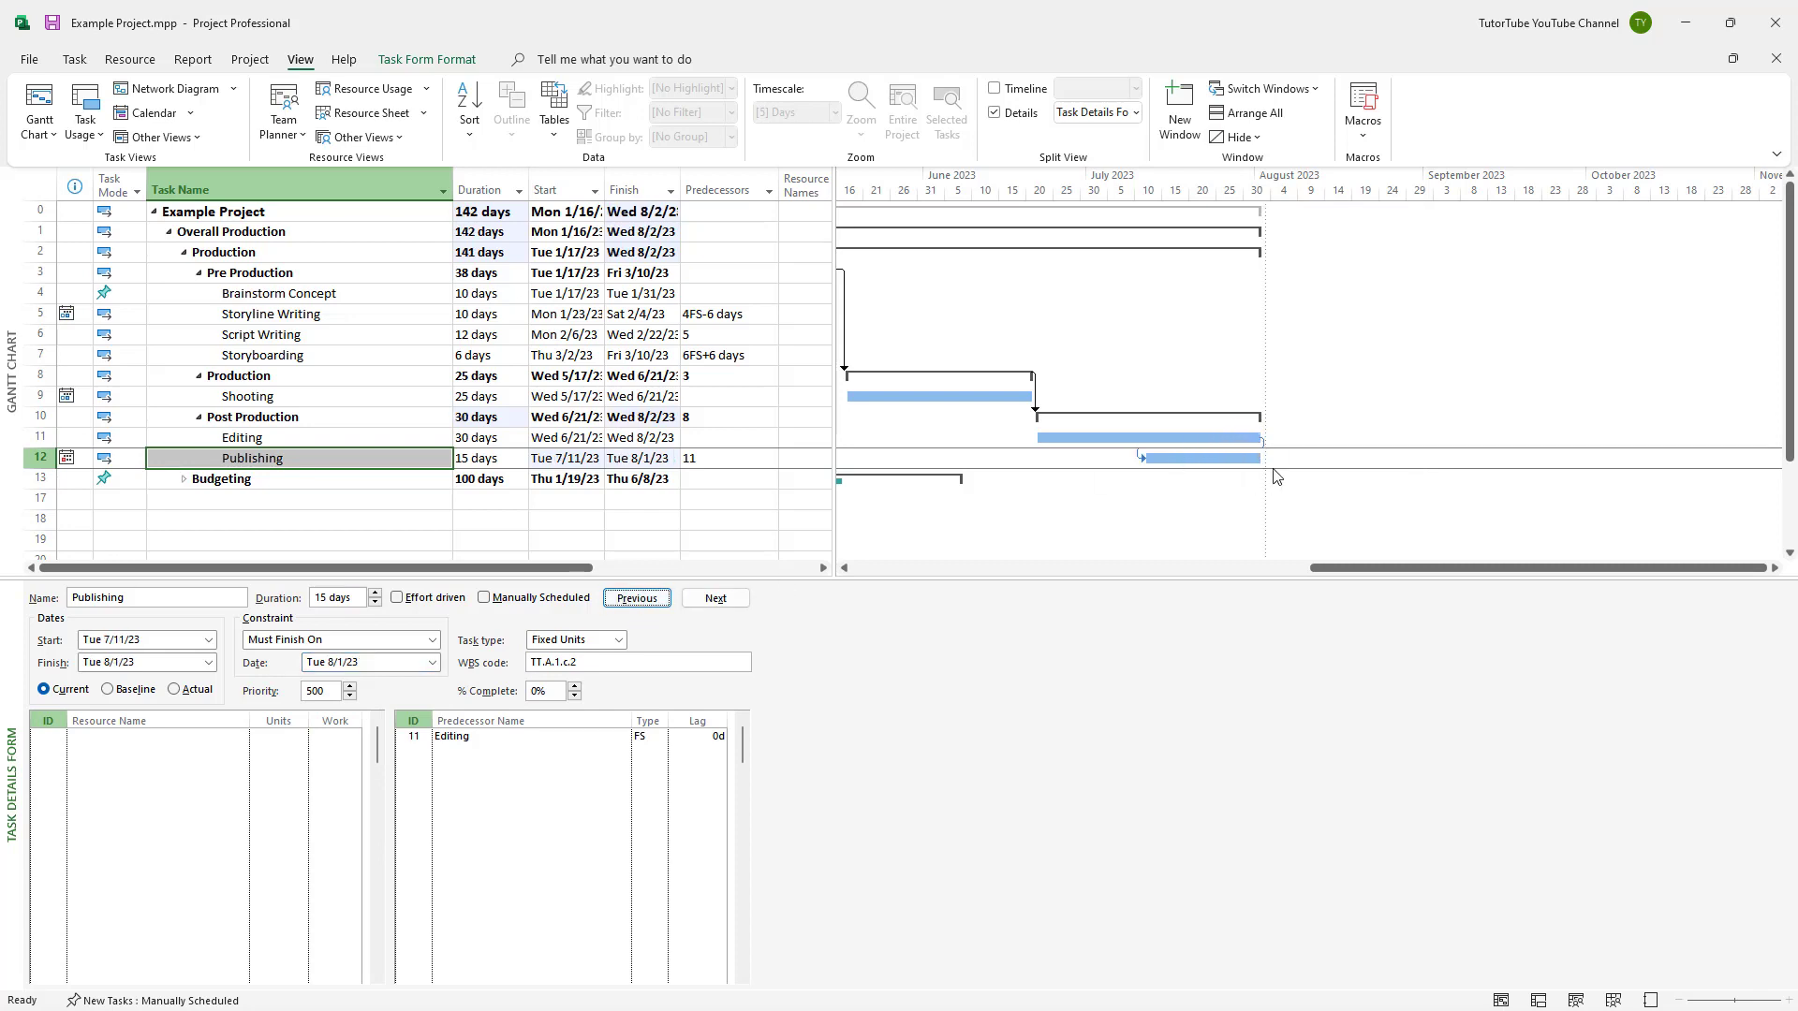
Switch Publishing's constraint to As Late As Possible and scroll the timescale back to January
left_click(432, 641)
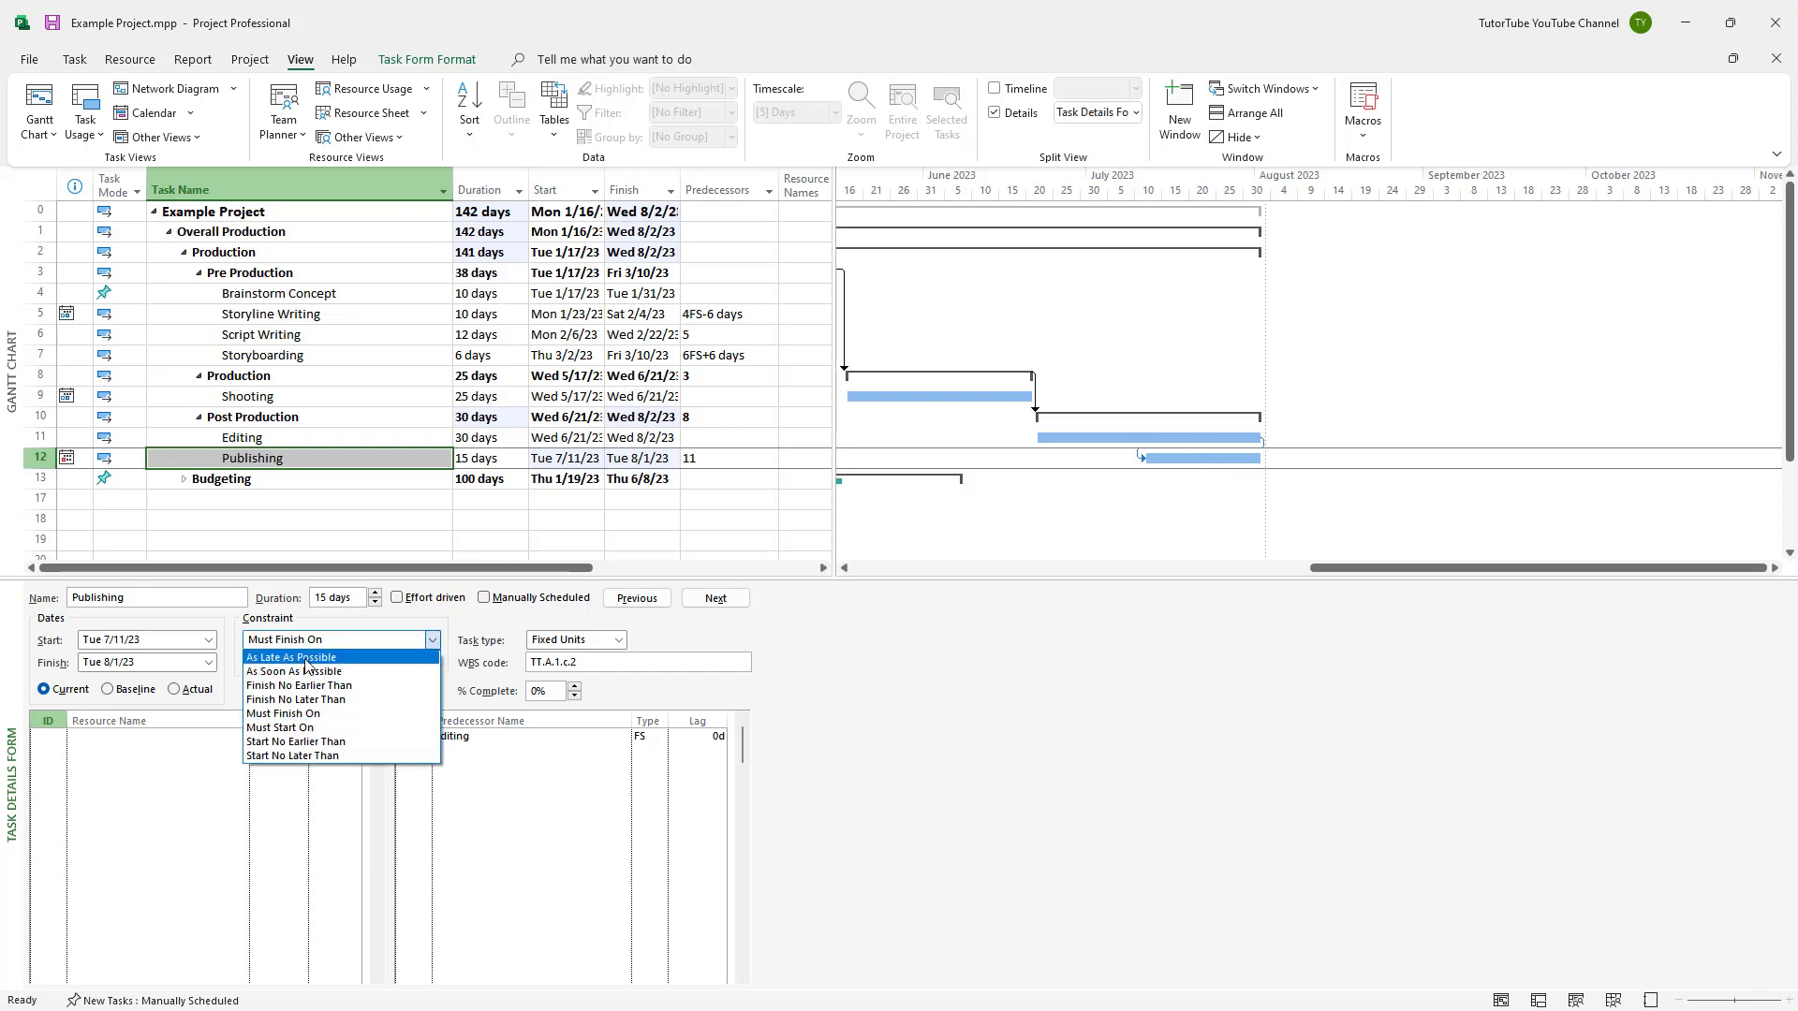
left_click(305, 661)
left_click(432, 639)
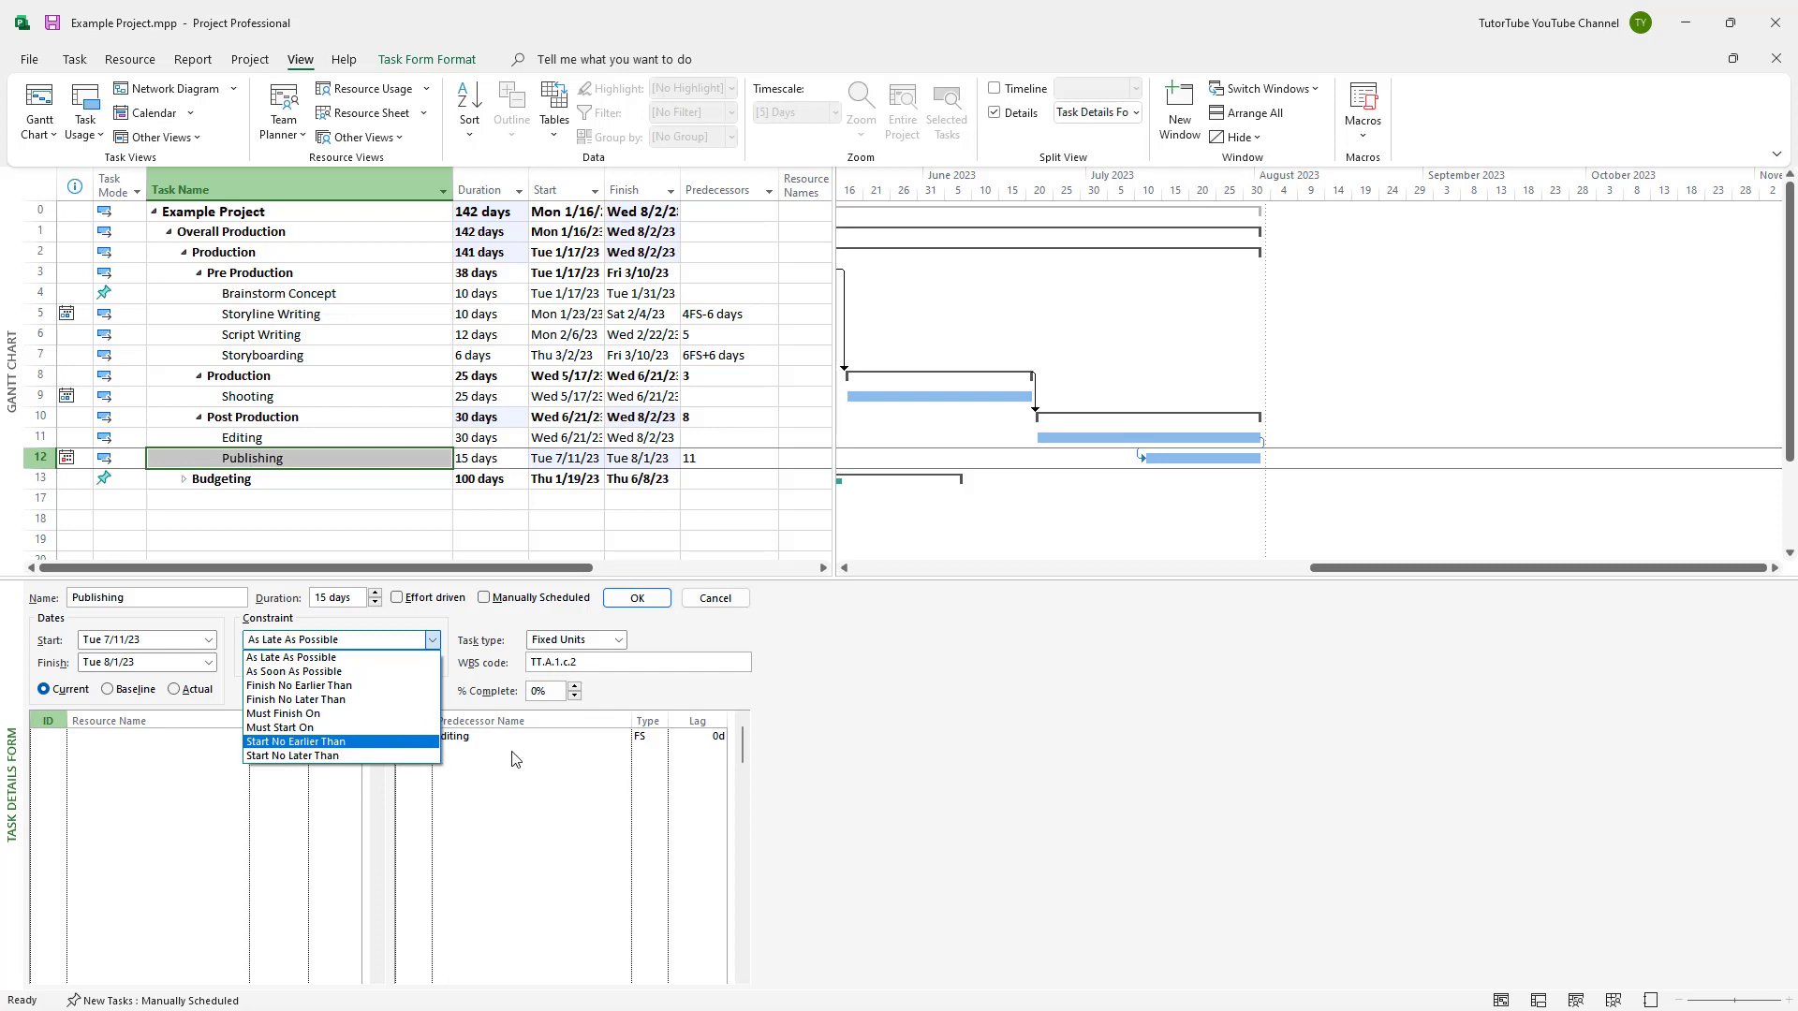
left_click(538, 797)
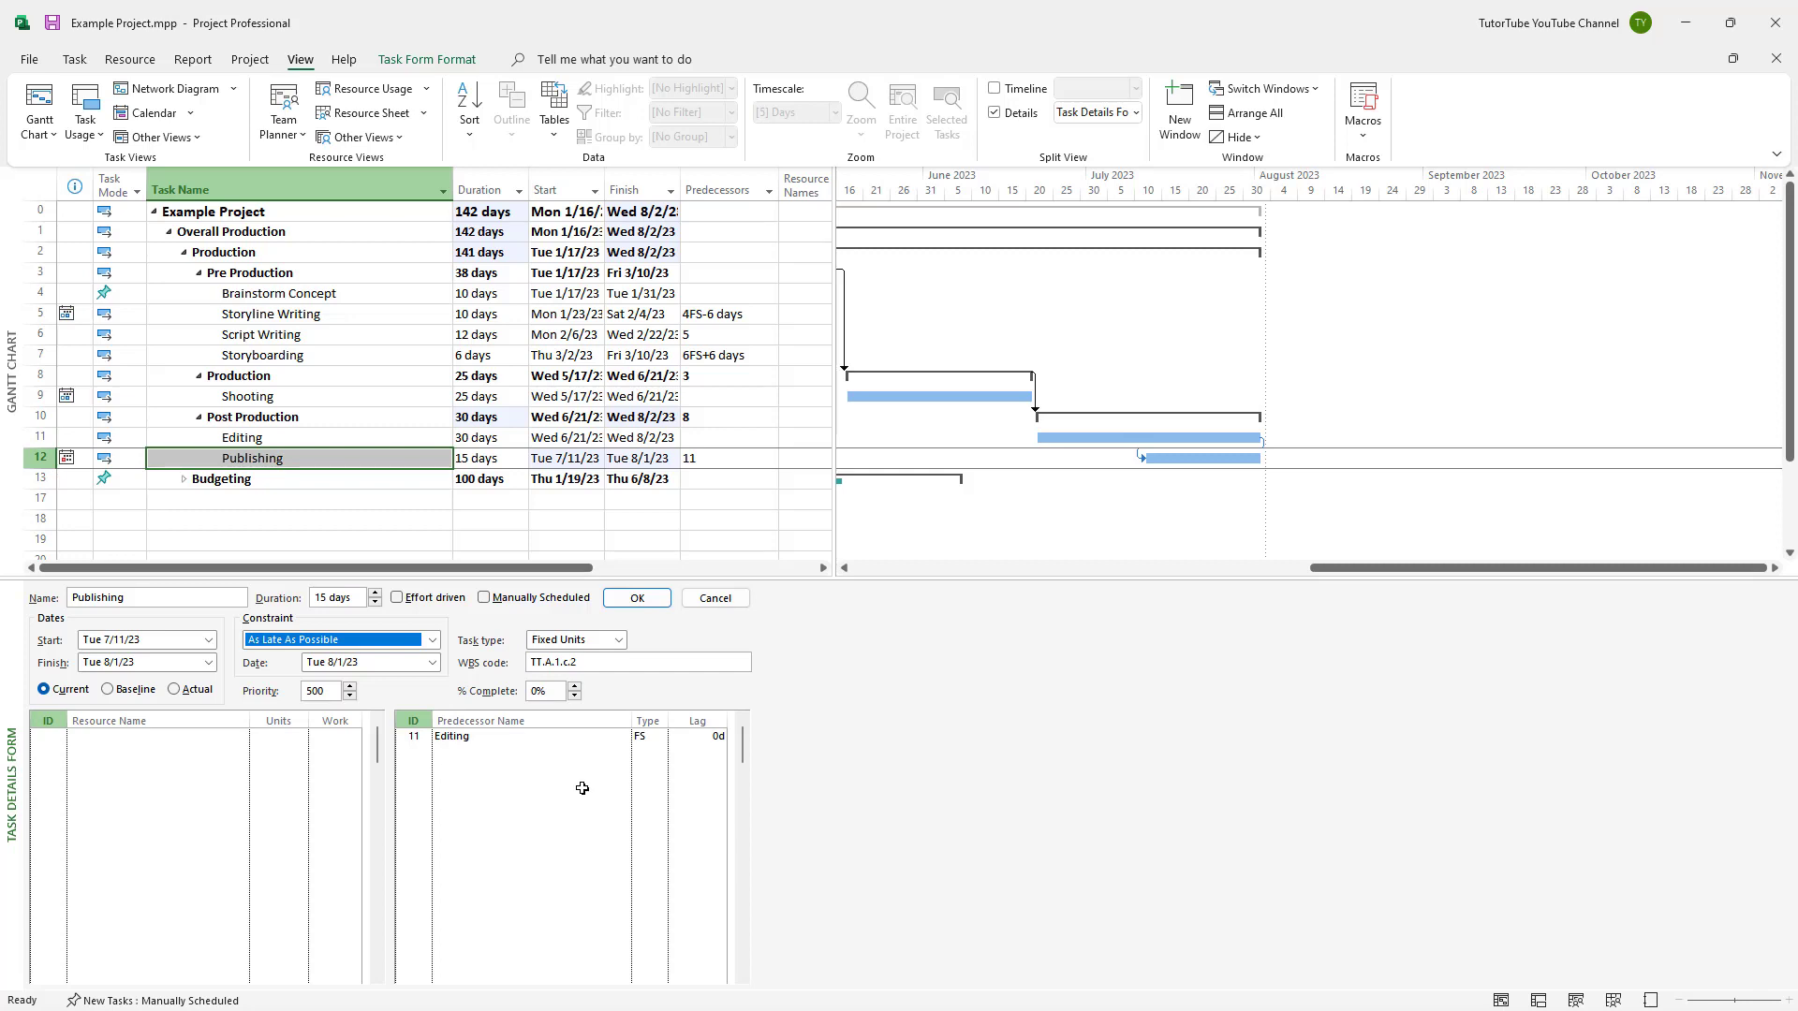
left_click(1242, 574)
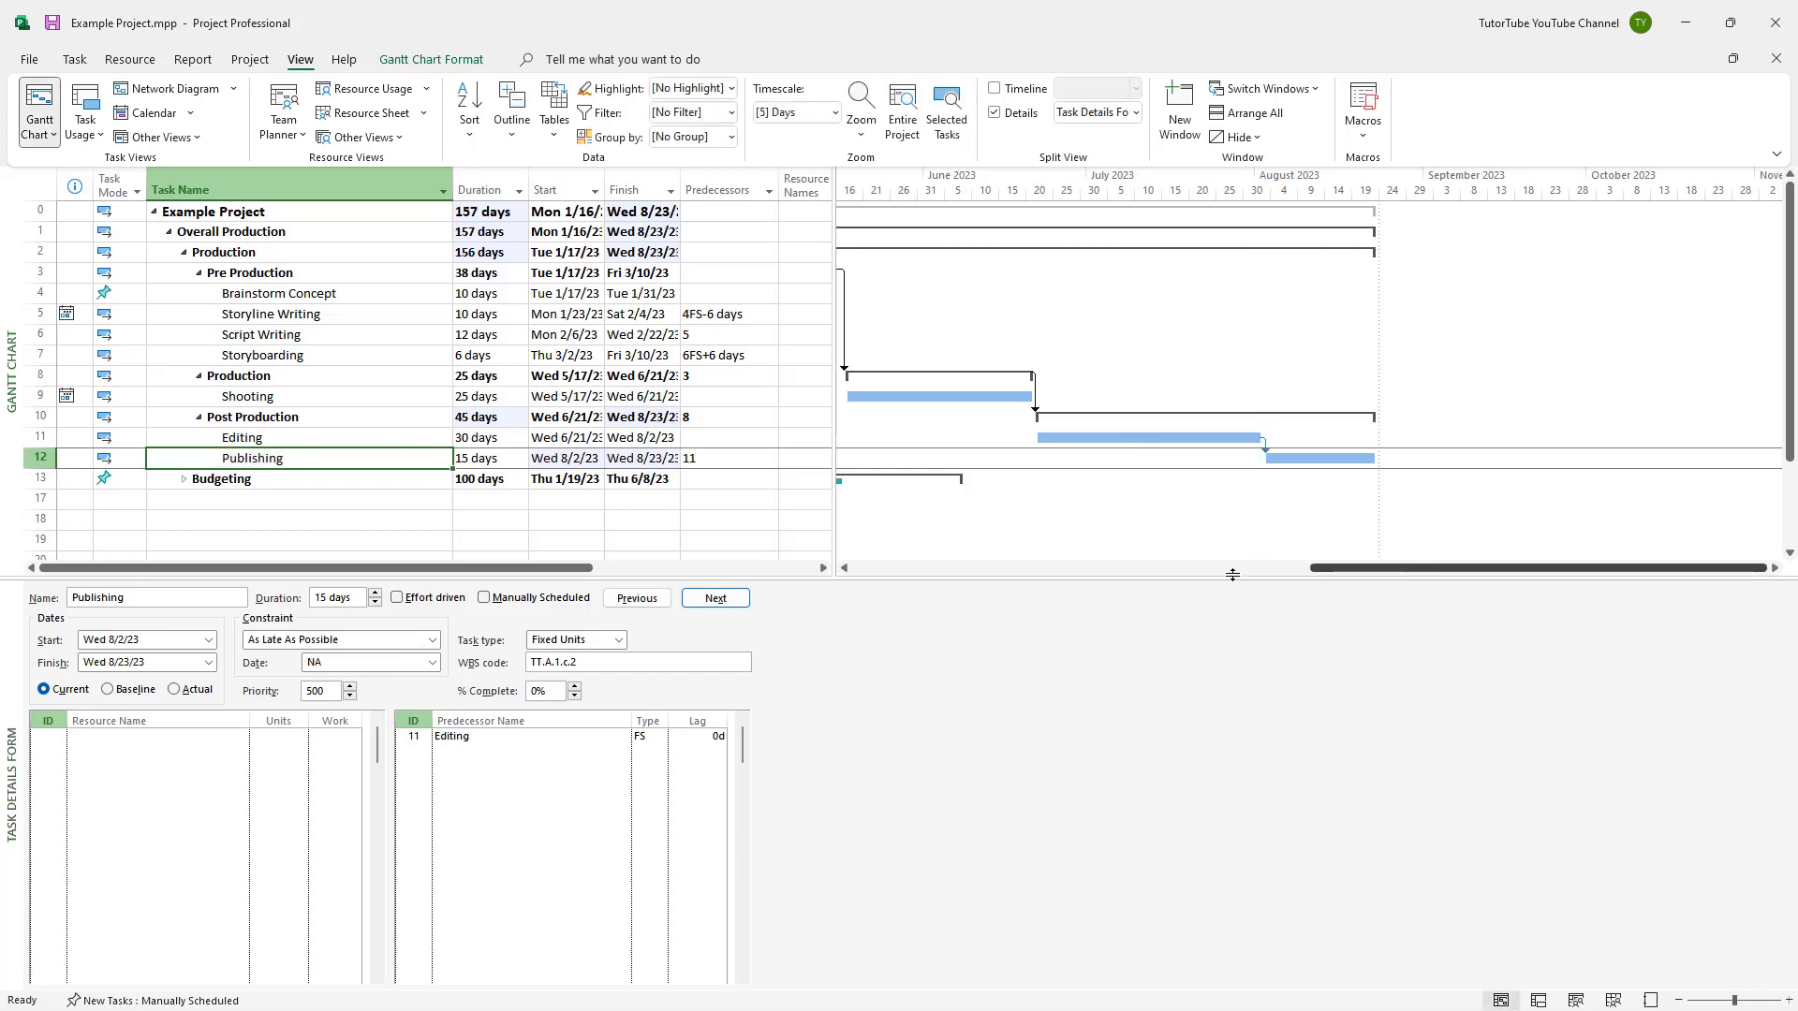
left_click_drag(1425, 571, 1119, 599)
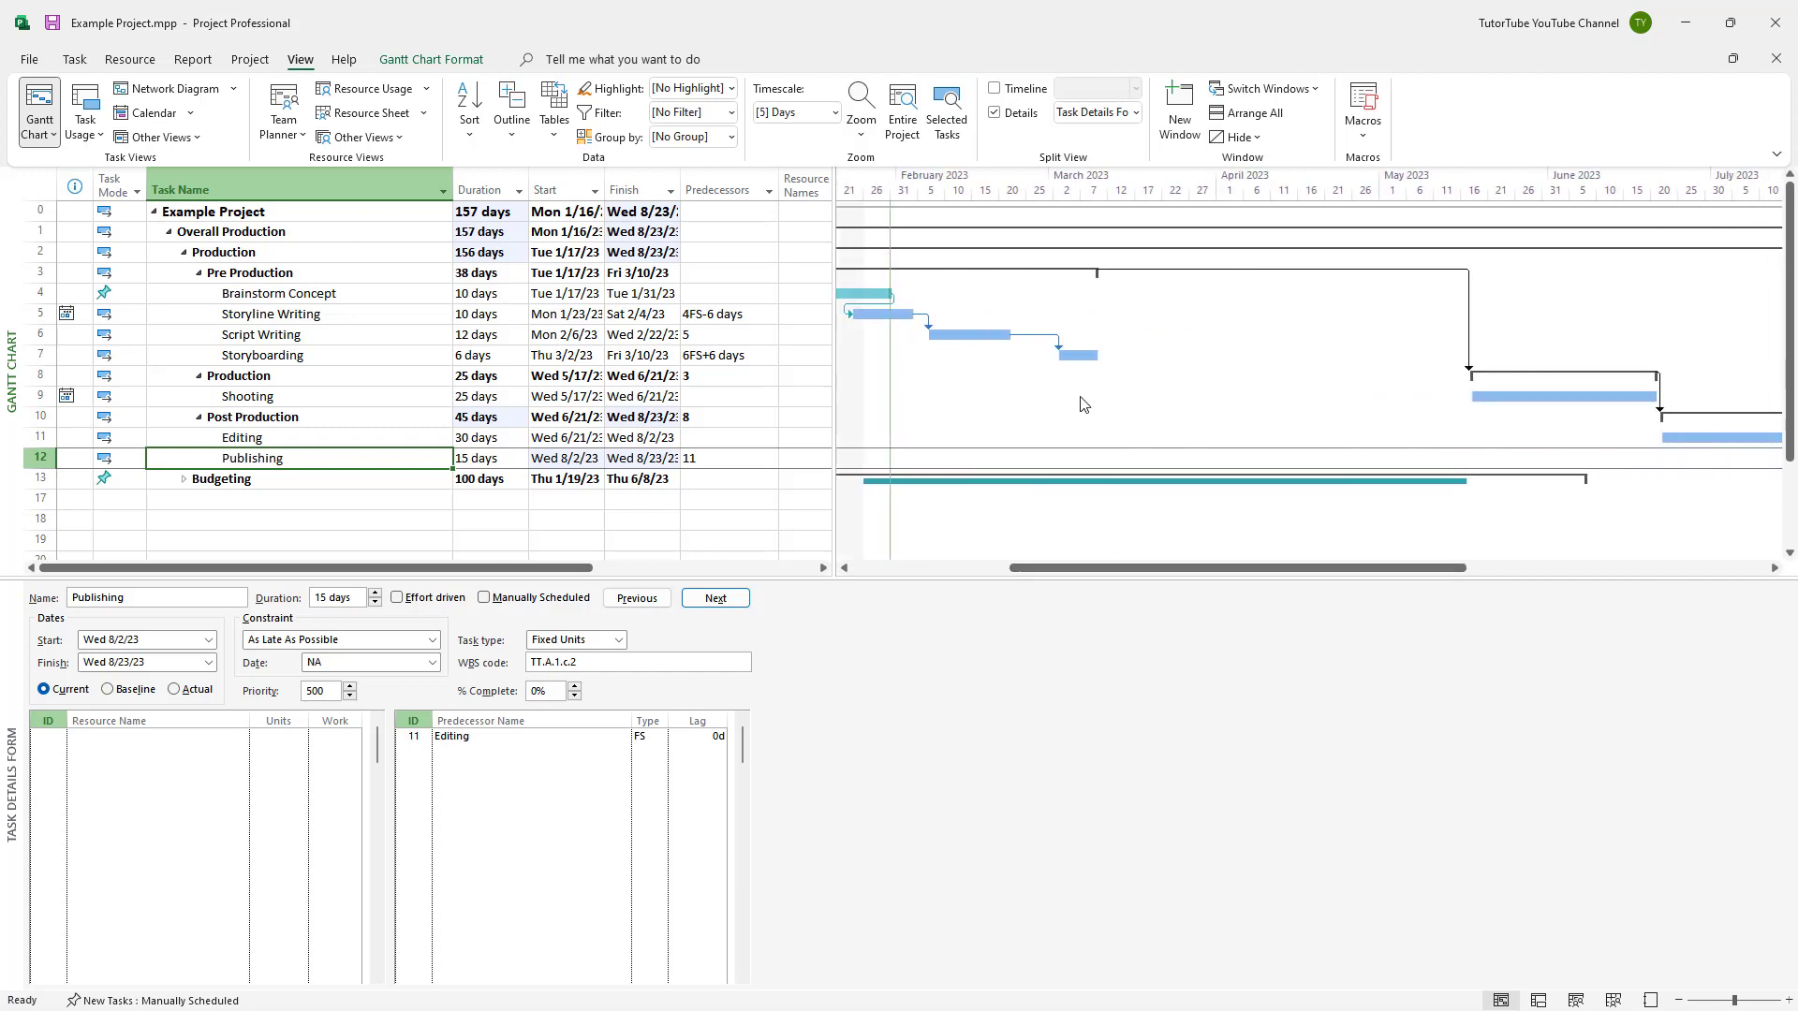